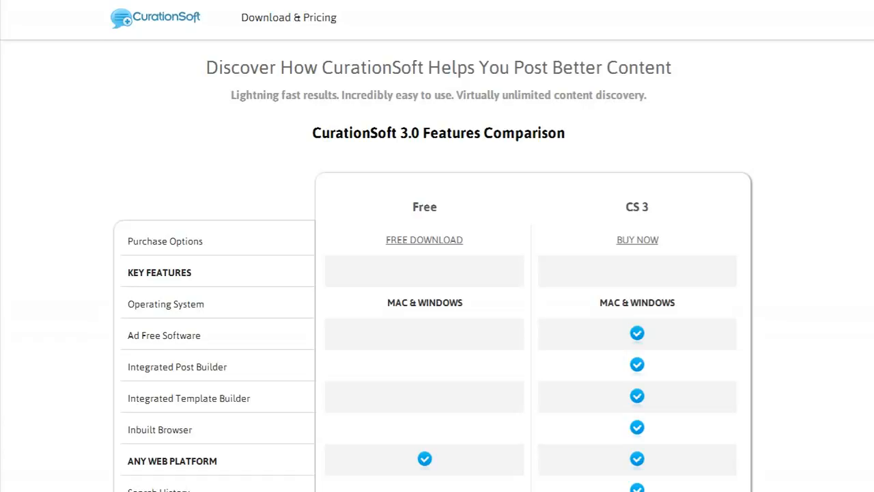
- Review the CurationSoft 3.0 features comparison between the Free and CS 3 editions, including content sources and autopost platforms
scroll(815, 308, down, 3)
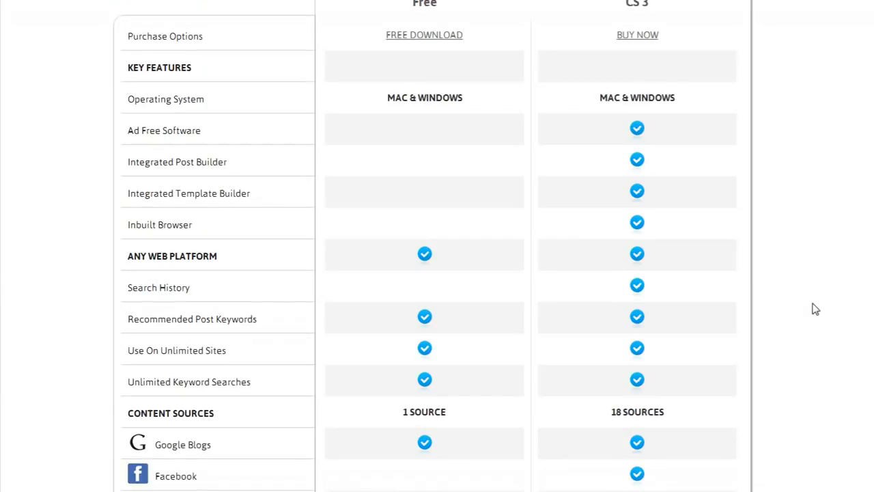
scroll(814, 309, down, 5)
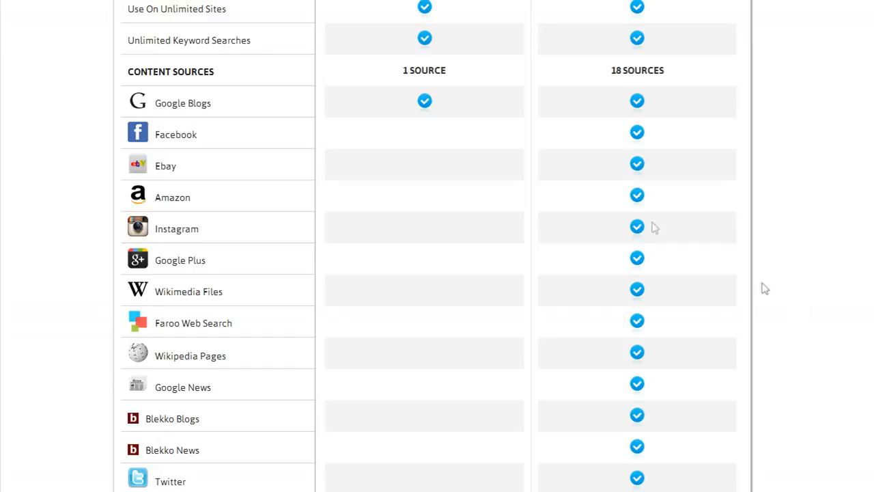
scroll(81, 327, down, 1)
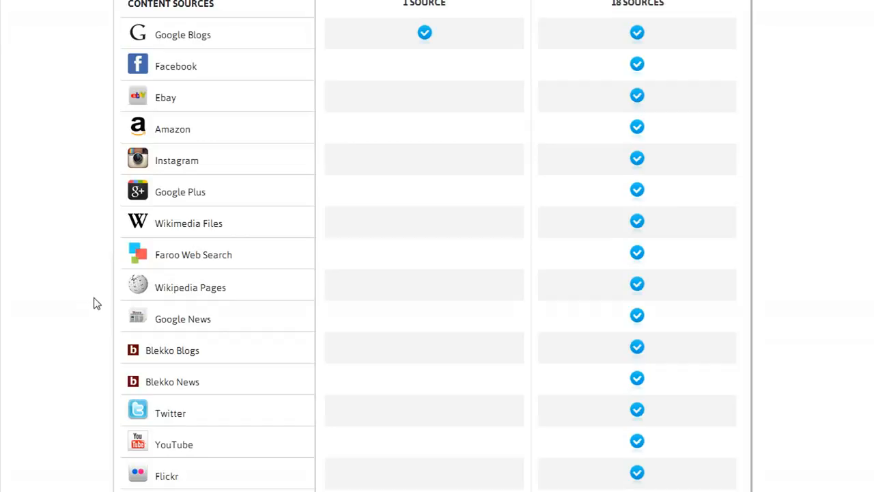
scroll(93, 302, down, 1)
scroll(103, 278, down, 1)
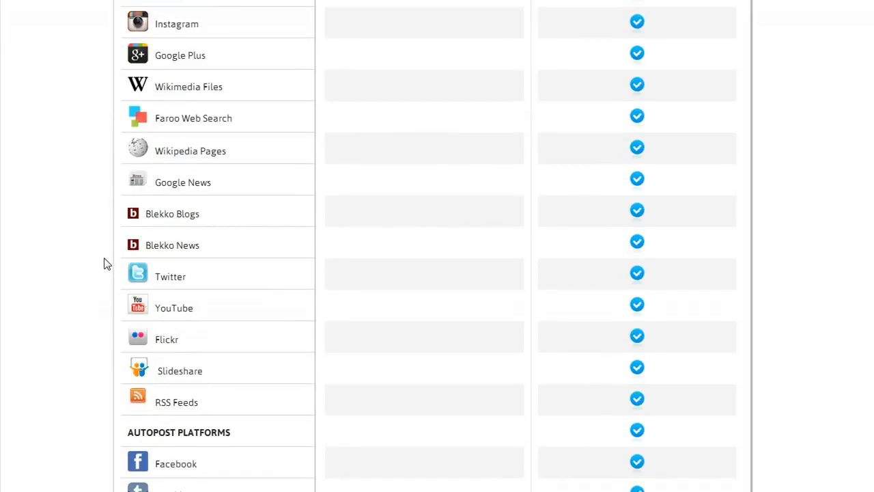
scroll(95, 314, down, 1)
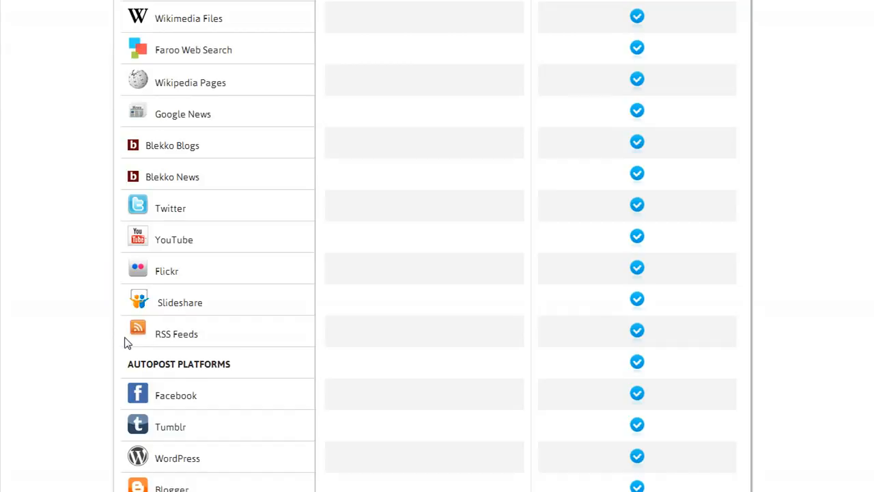
scroll(102, 350, down, 2)
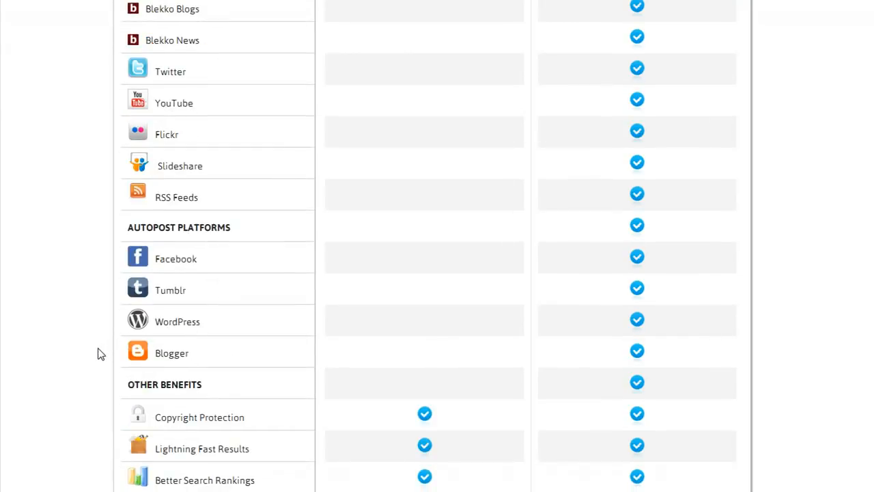
scroll(103, 351, down, 1)
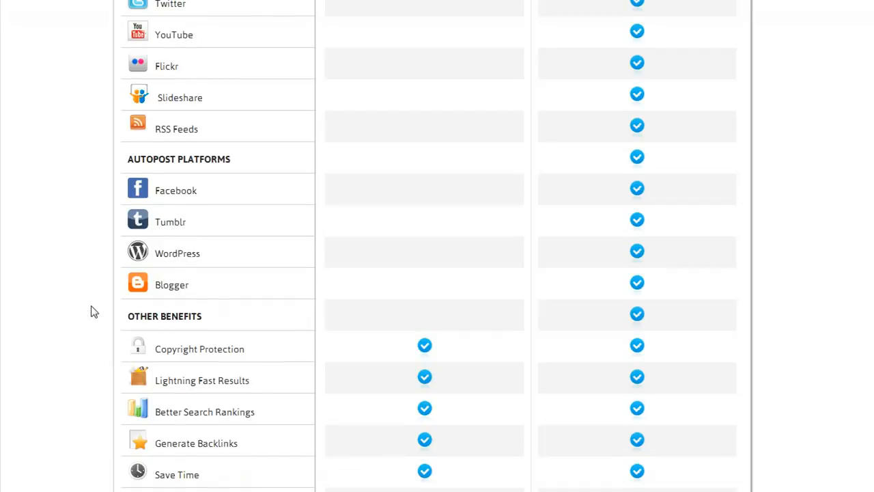
scroll(94, 311, down, 2)
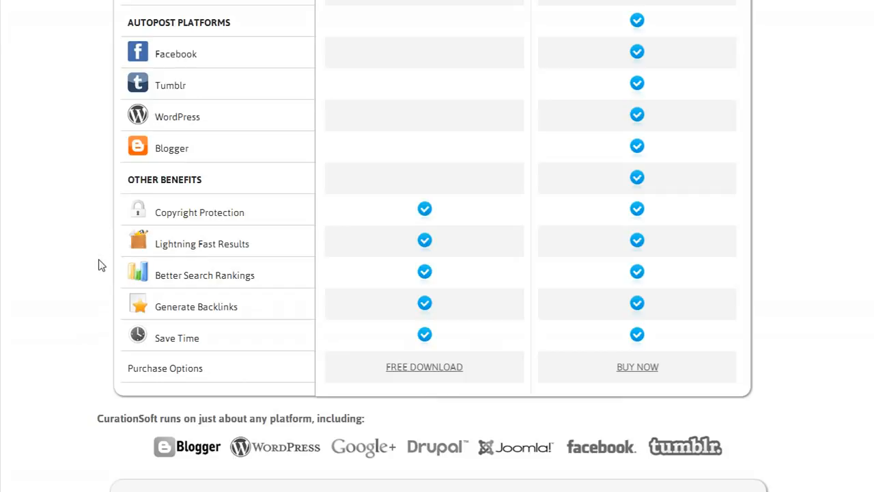
scroll(100, 265, up, 3)
scroll(100, 267, up, 15)
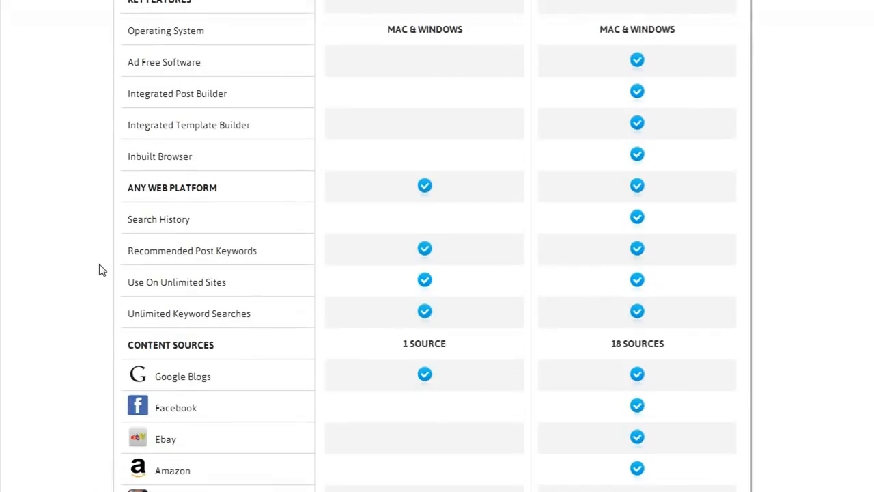
scroll(100, 270, up, 1)
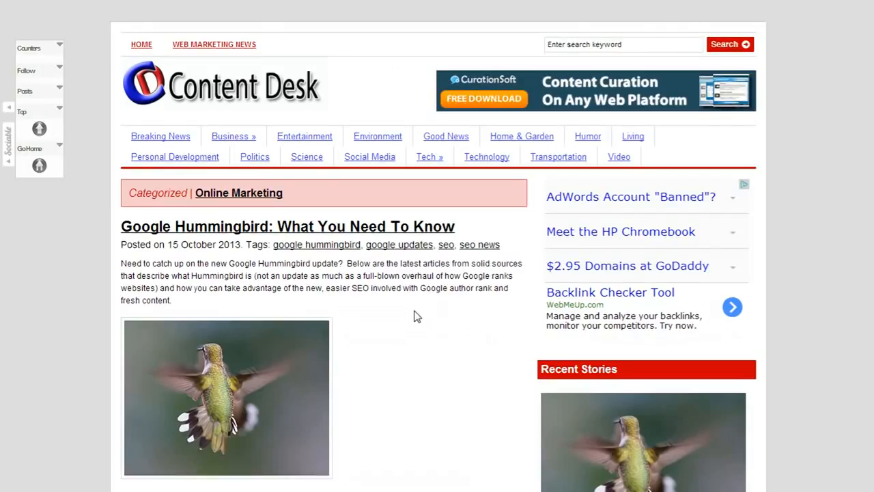
- Examine the curated Content Desk post 'Google Hummingbird: What You Need To Know' and its linked article excerpts
scroll(385, 372, down, 1)
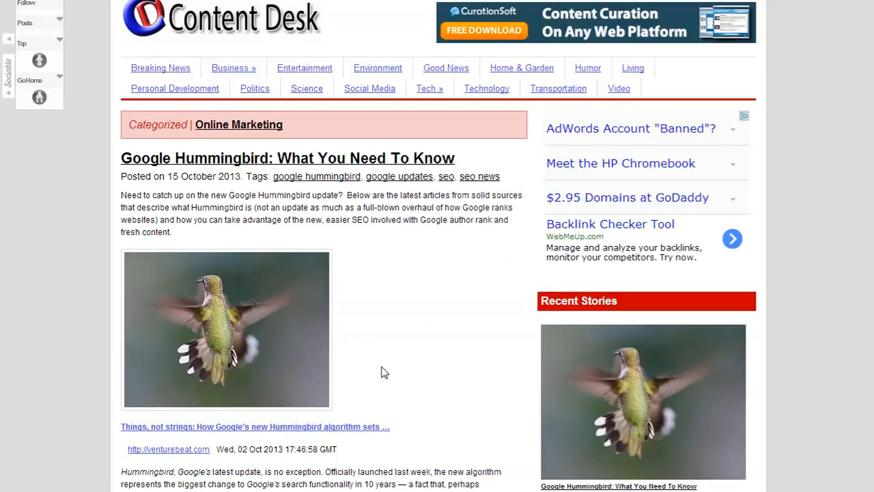
scroll(385, 372, down, 6)
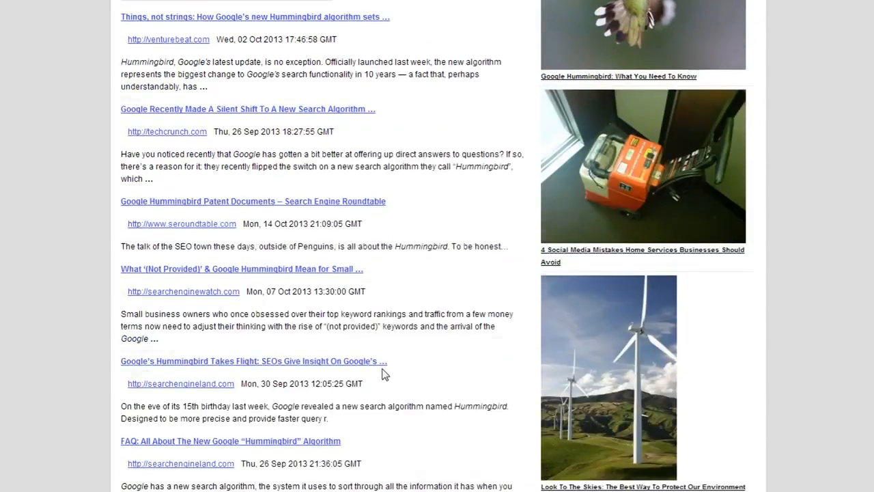
scroll(382, 373, down, 3)
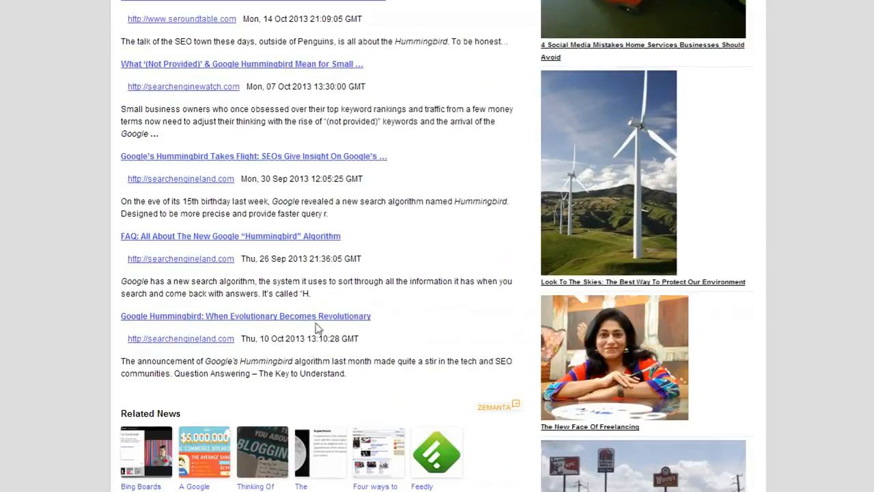
scroll(315, 328, up, 4)
scroll(235, 382, up, 2)
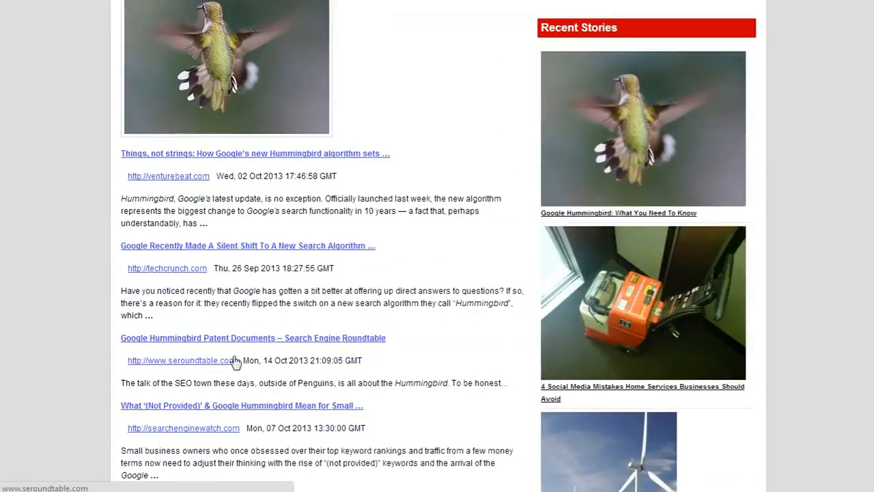
scroll(237, 362, up, 4)
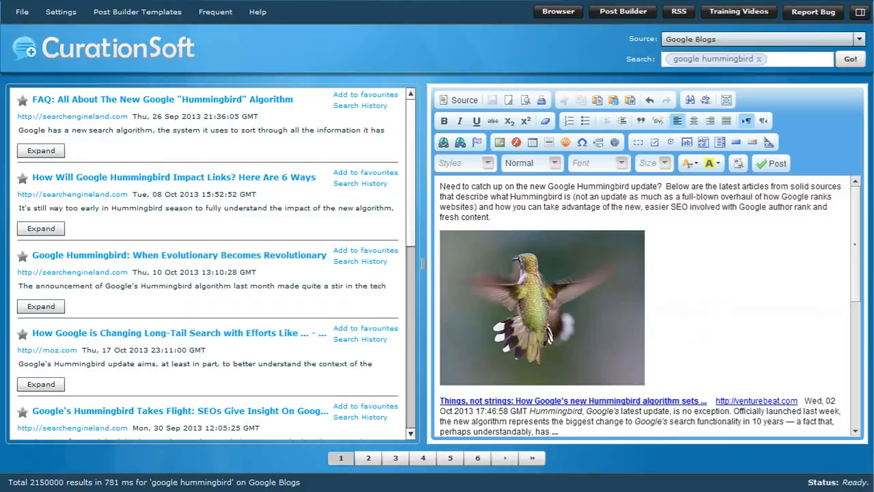
- Copy the 'What's a "search algorithm?"' passage from the expanded Hummingbird FAQ result into the post, on a new line below the introduction
drag(855, 268, 866, 237)
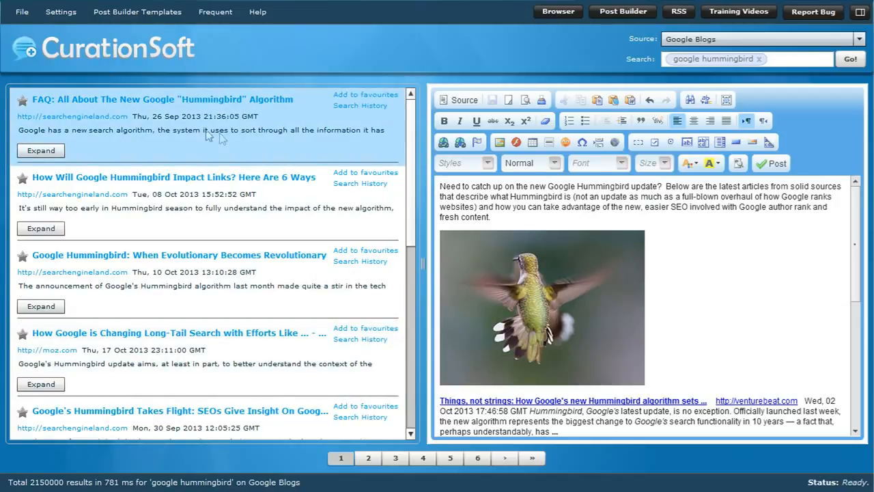
click(39, 153)
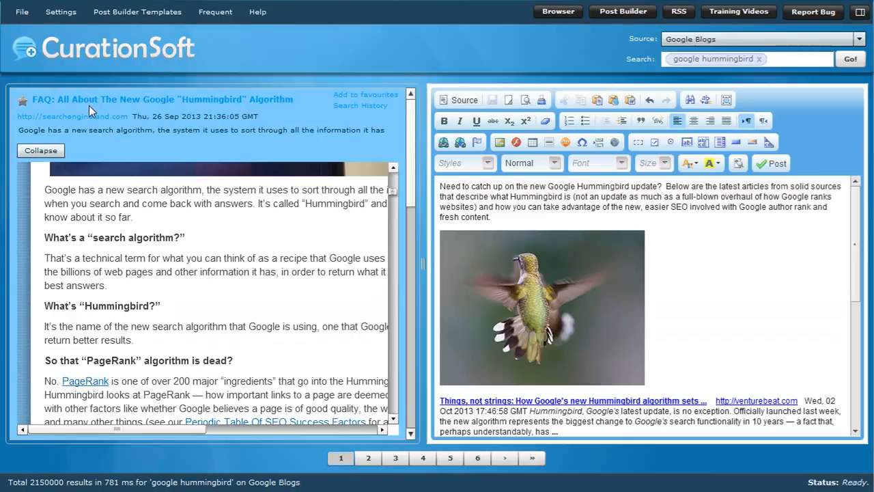
drag(44, 237, 107, 285)
key(ctrl+c)
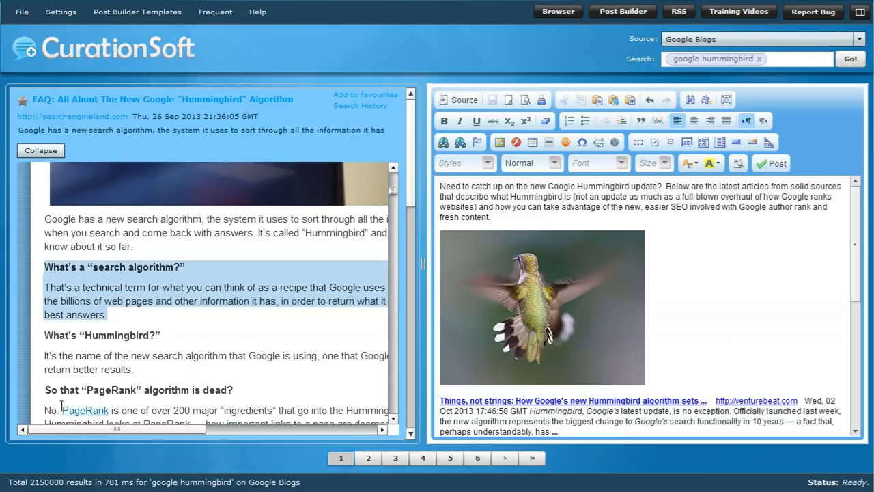
right_click(113, 304)
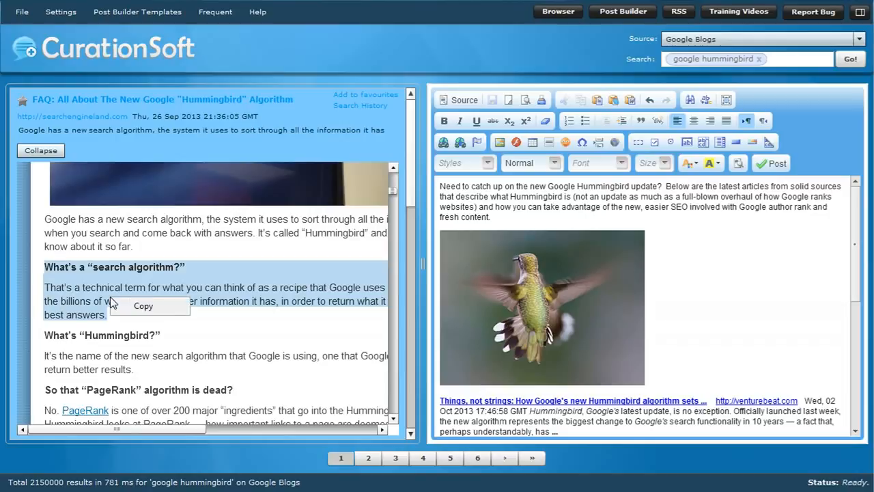
click(496, 217)
key(Return)
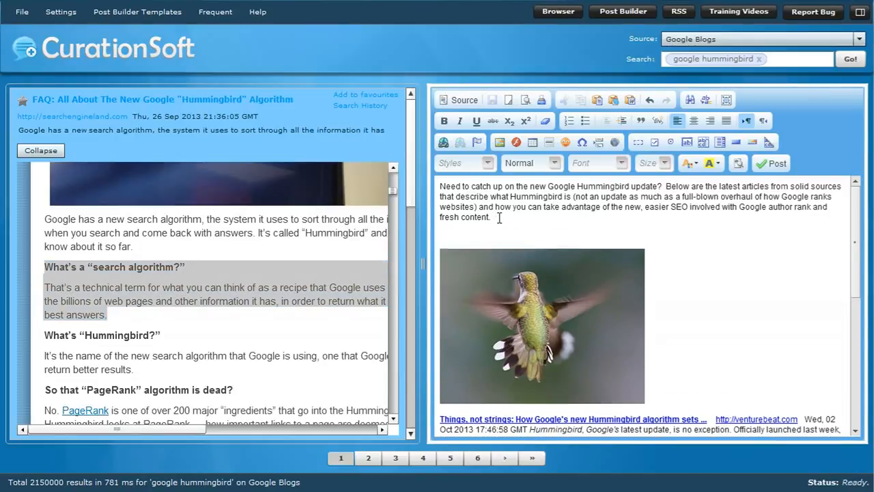
key(ctrl+v)
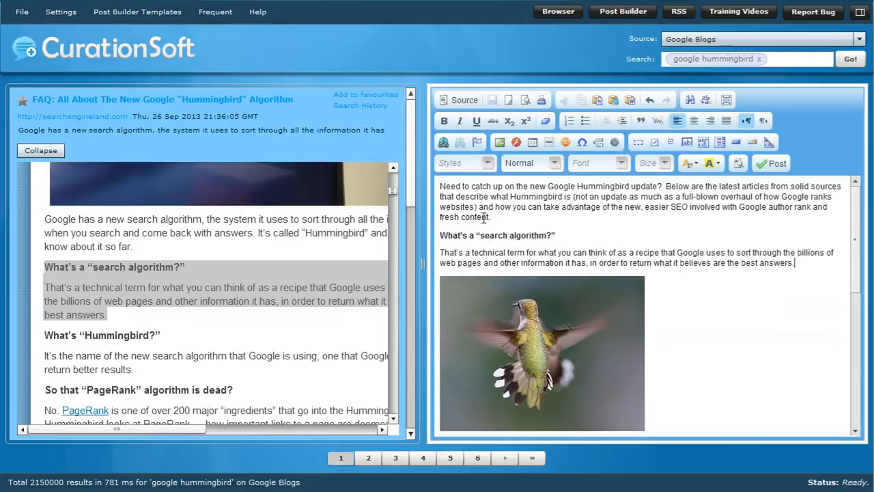
- Format the pasted passage as a block quote and add a 'Read more' link to searchengineland.com/google-hummingbird-172816
click(444, 143)
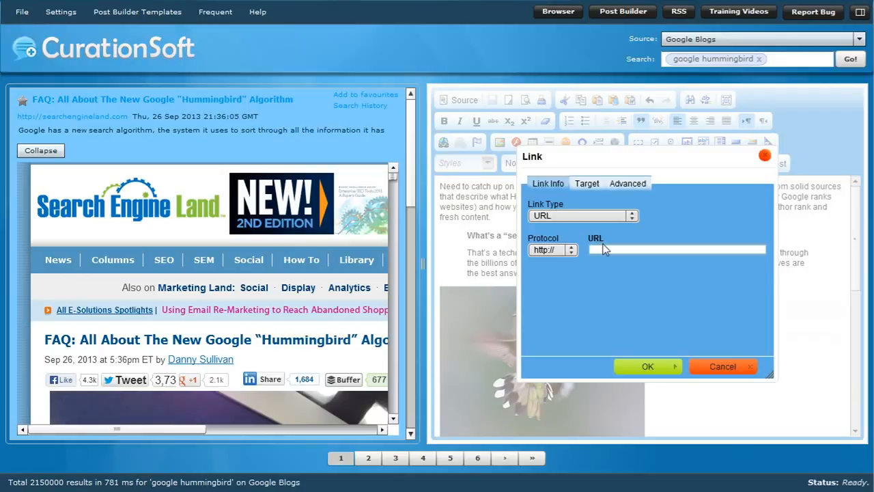
text(searchengineland.com/google-hummingbird-172816)
click(644, 366)
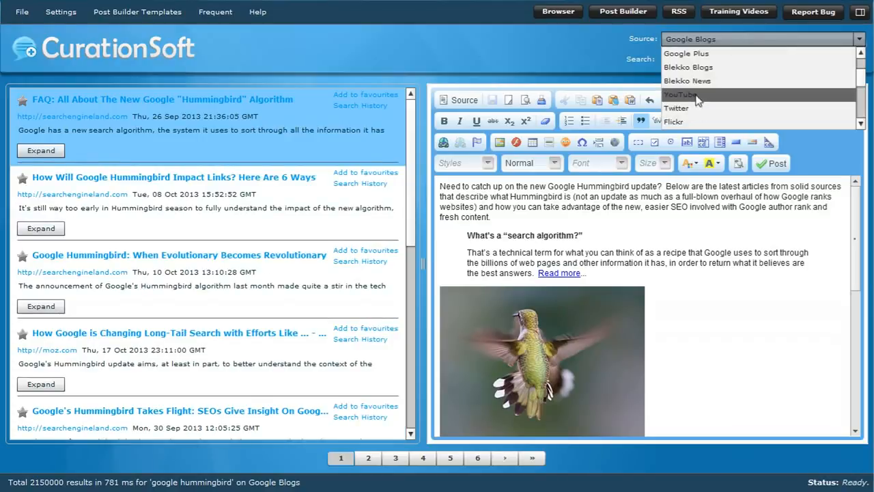
- Search YouTube for google hummingbird and preview the 'Semantic Search and Google Hummingbird' video result
click(690, 117)
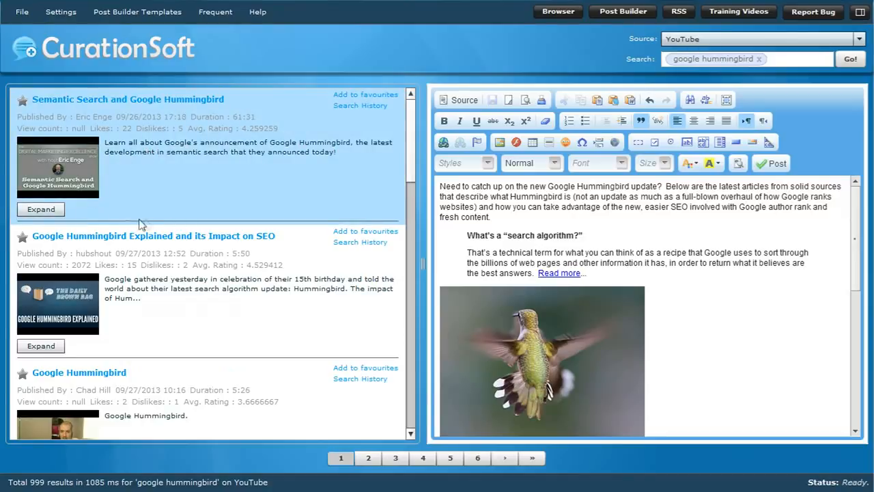
click(43, 210)
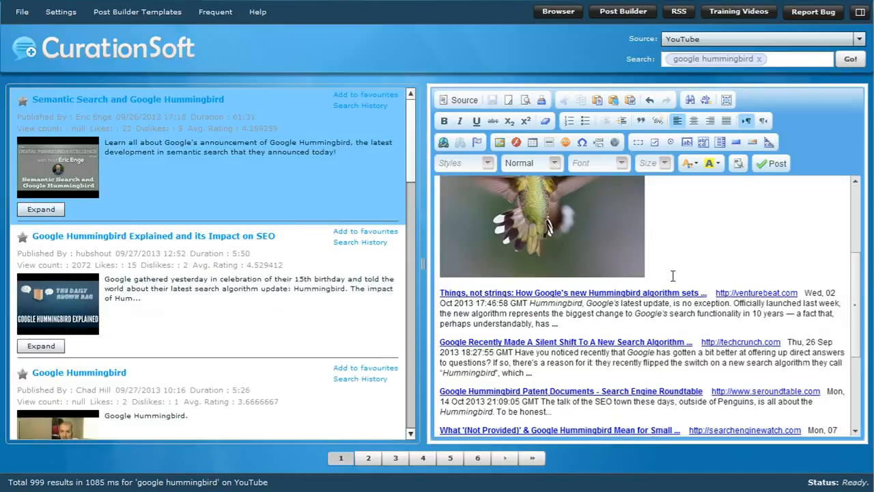
- Place the cursor on the empty line after the post's last article and choose the 2 Column Div post template
scroll(674, 276, down, 2)
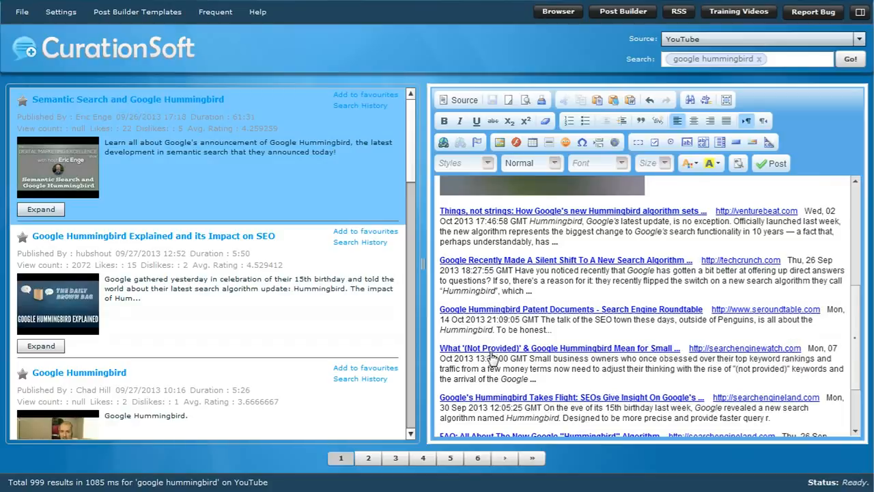
scroll(493, 355, down, 3)
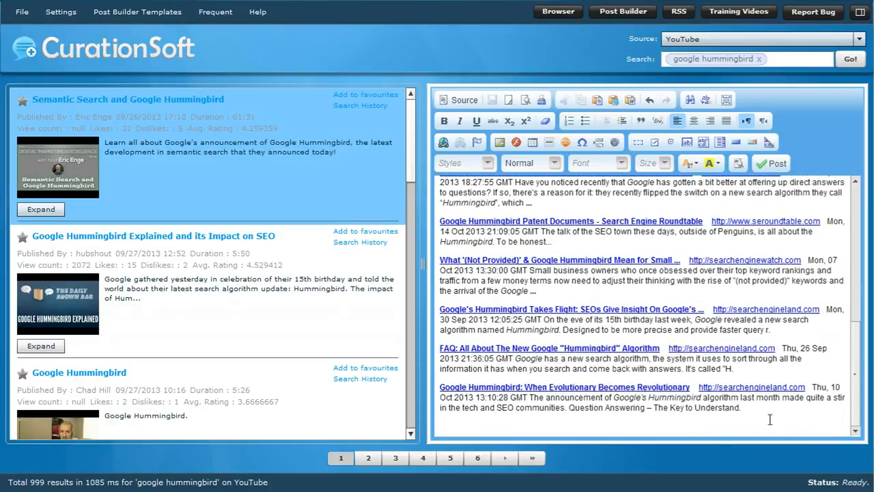
click(519, 426)
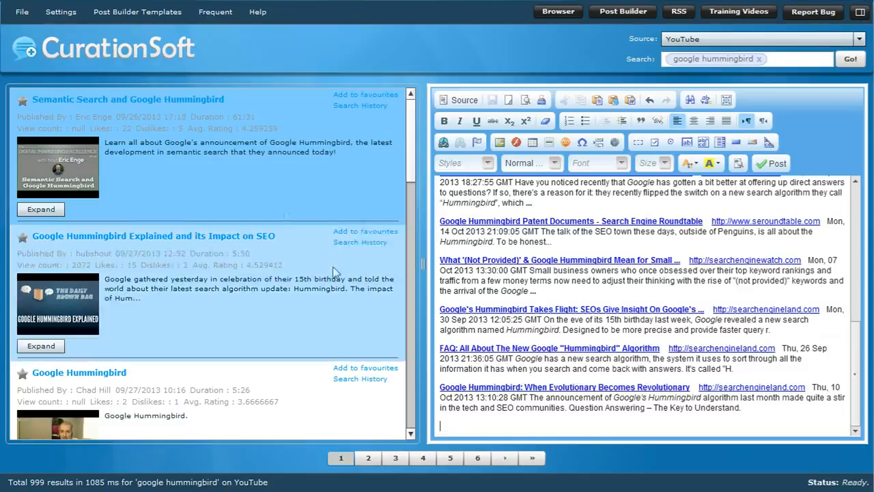
click(130, 15)
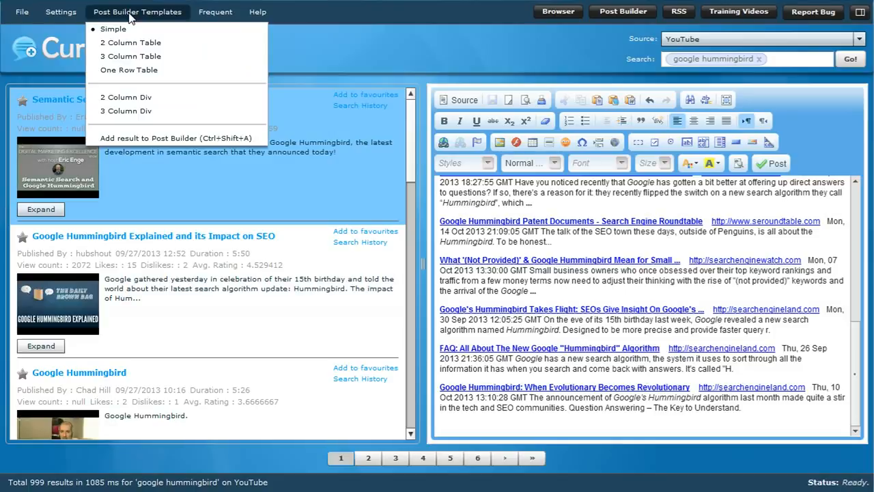
click(150, 97)
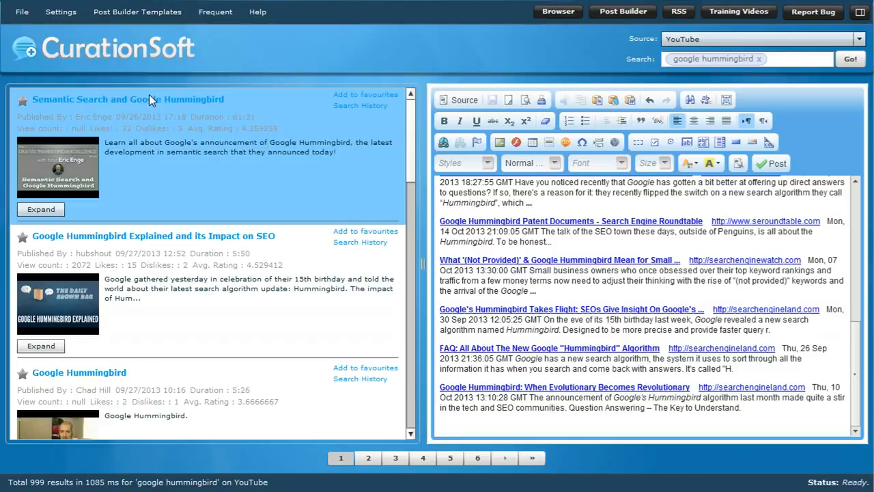
- Switch the content source to Google Blogs for the google hummingbird search
right_click(178, 182)
click(863, 40)
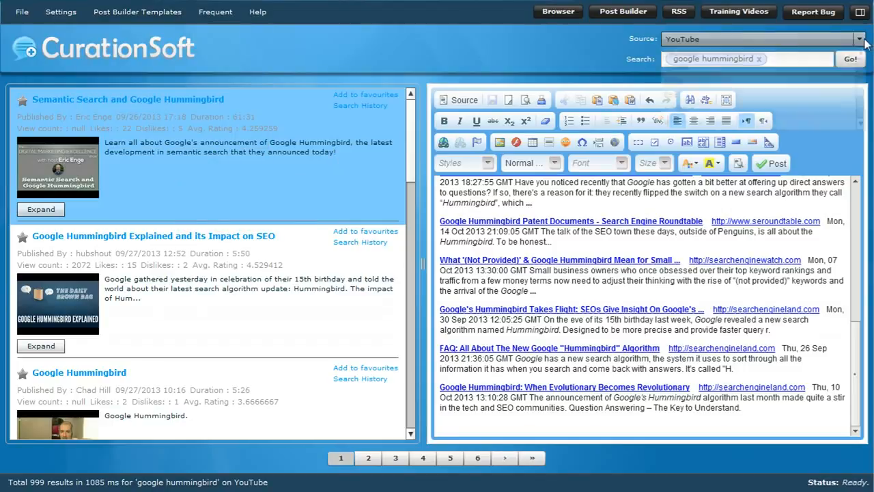
scroll(765, 63, up, 3)
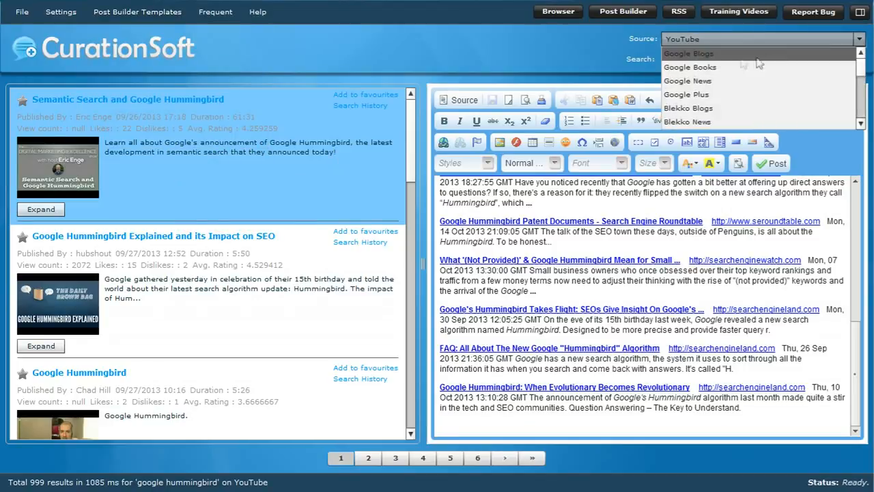
click(759, 58)
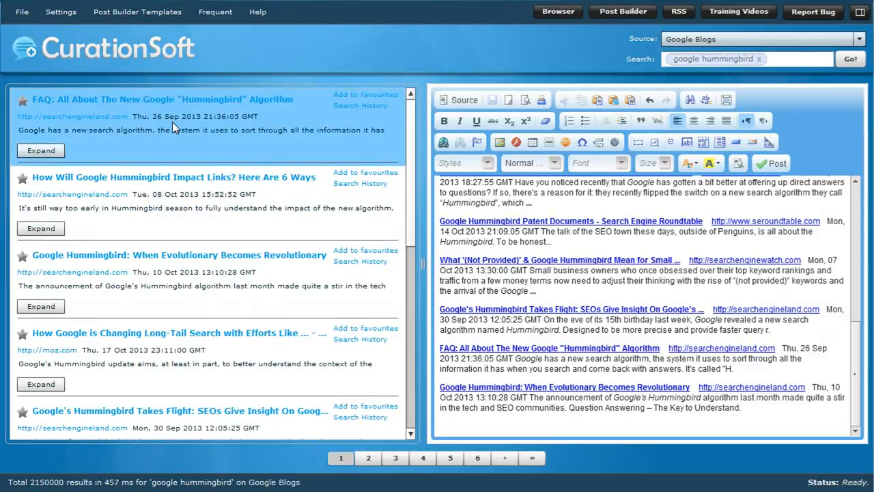
- Add the 'FAQ: All About The New Google "Hummingbird" Algorithm' result below the last article using the 2 Column Div template
click(446, 424)
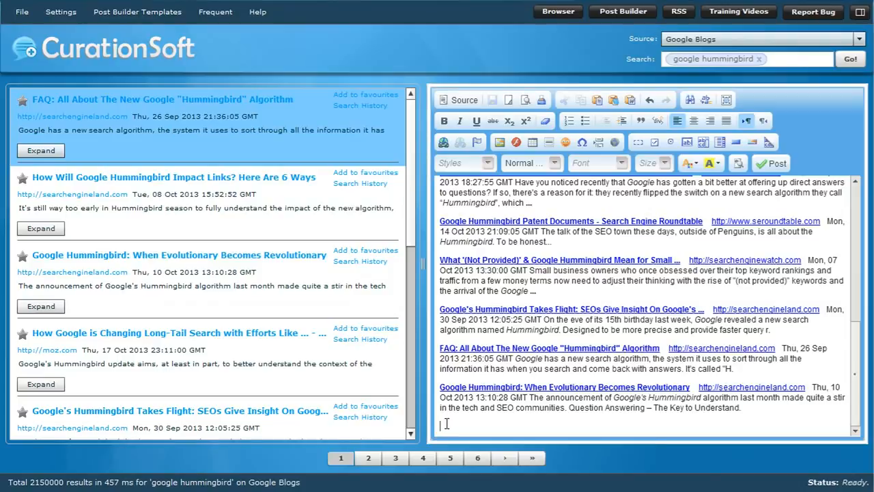
click(143, 13)
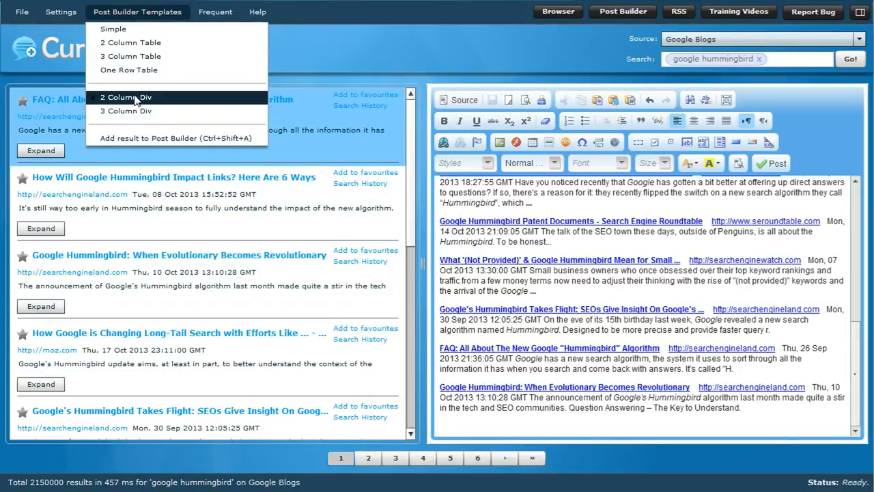
click(124, 139)
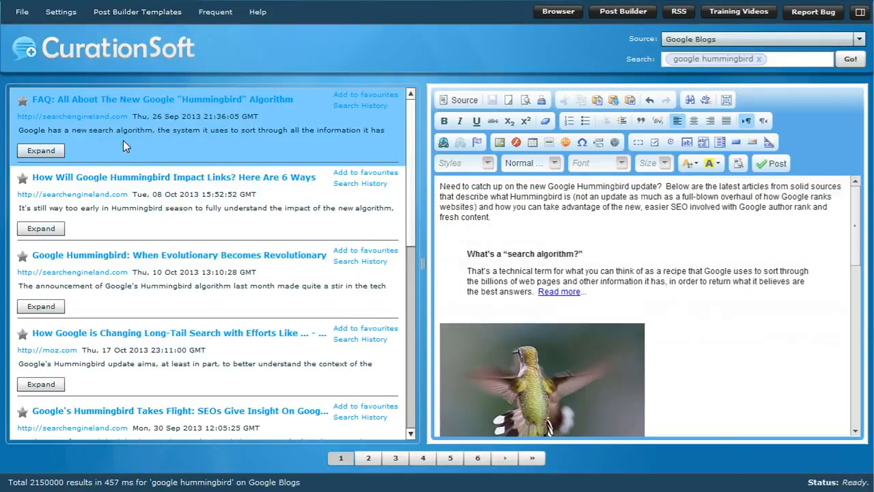
scroll(706, 313, down, 8)
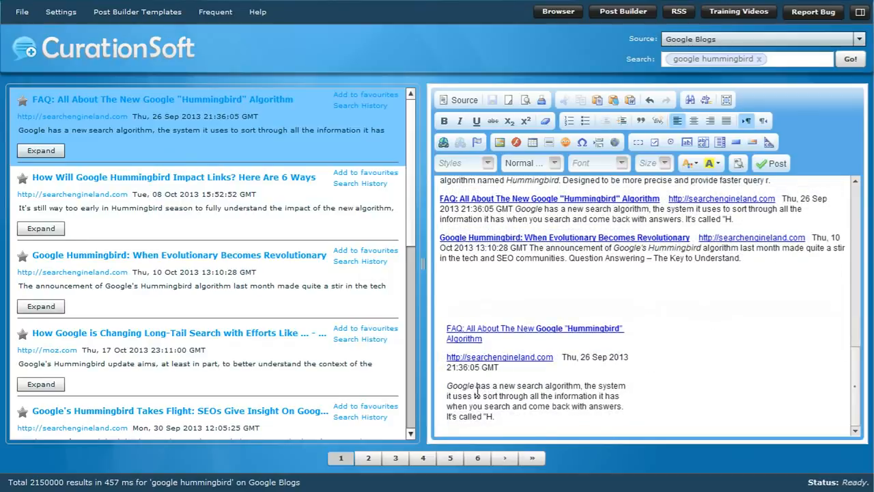
- Add the 'How Will Google Hummingbird Impact Links? Here Are 6 Ways' result as the second column of the post
click(259, 208)
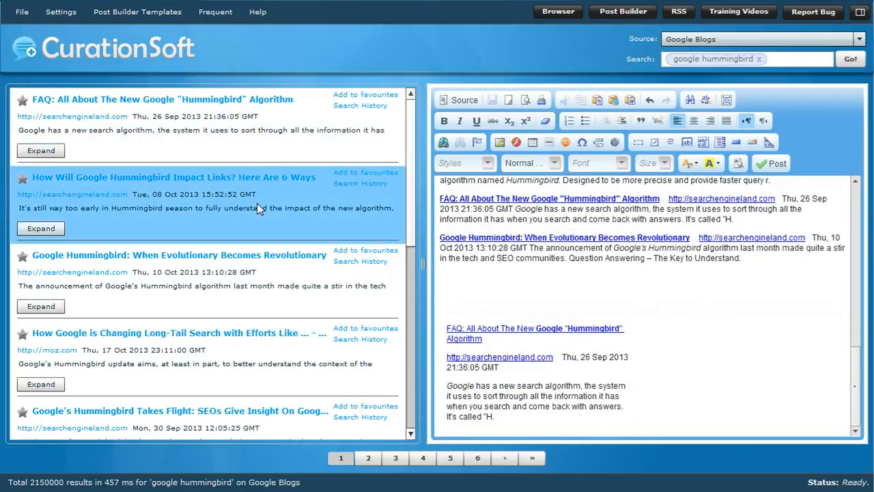
click(129, 11)
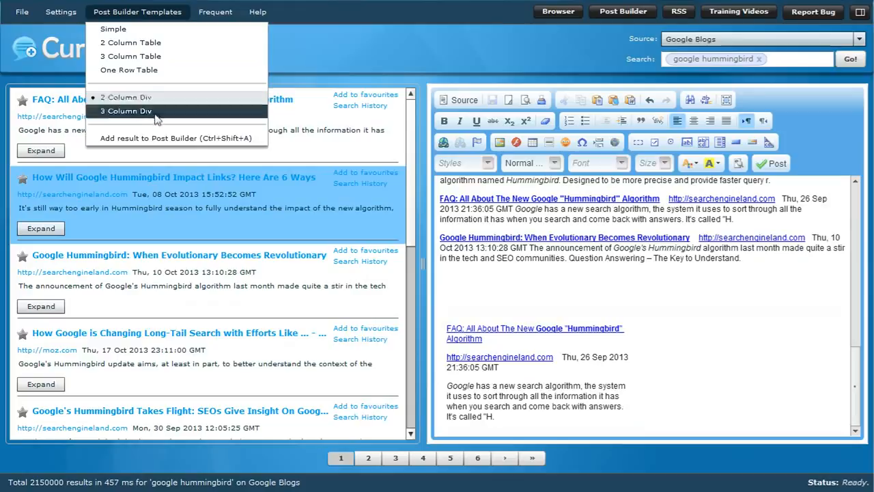
click(156, 138)
scroll(493, 305, down, 7)
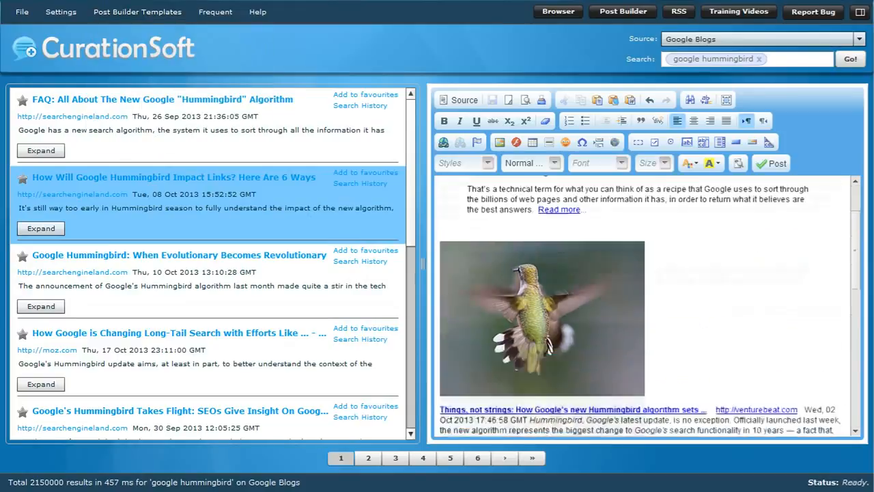
scroll(556, 358, up, 1)
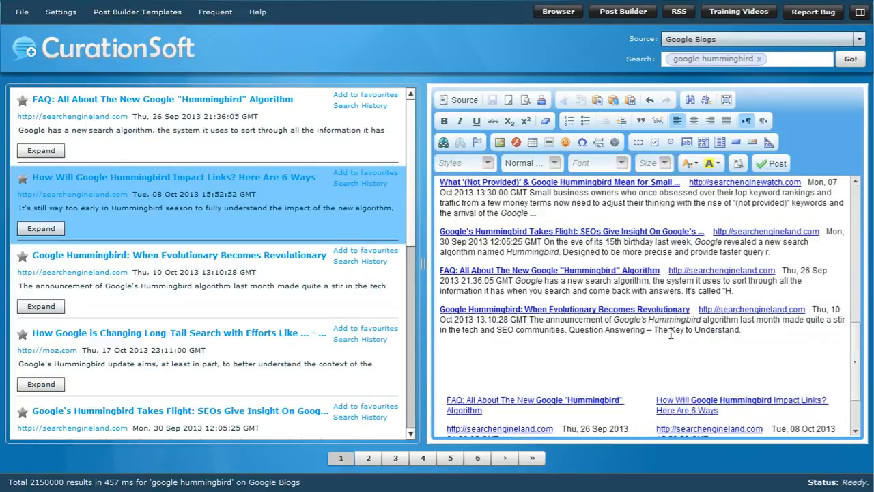
scroll(670, 334, down, 3)
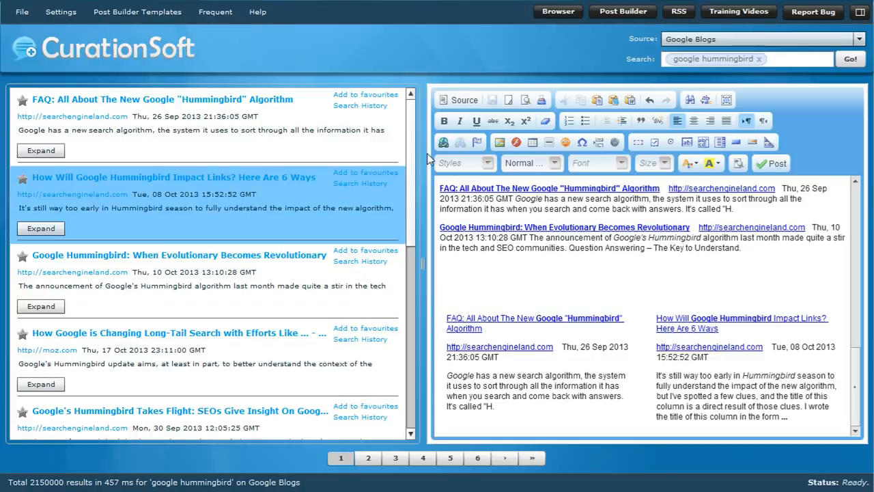
- Switch the content source to YouTube for the google hummingbird search
click(768, 39)
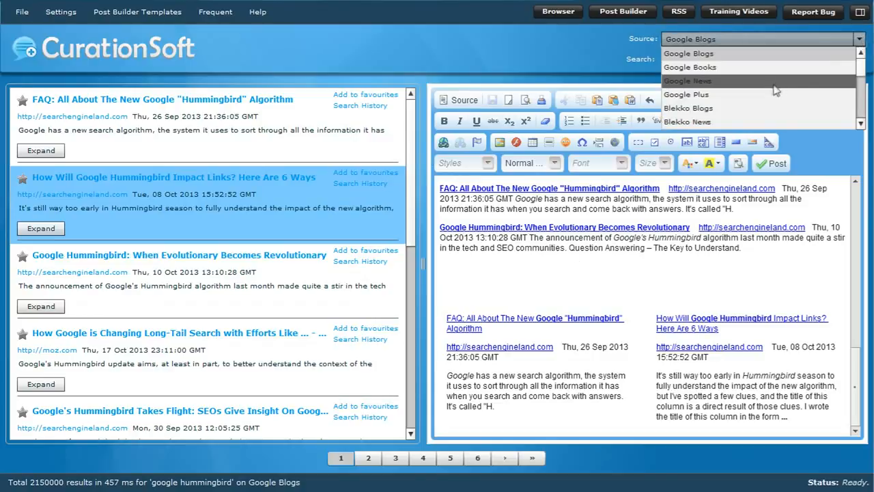
scroll(738, 109, down, 1)
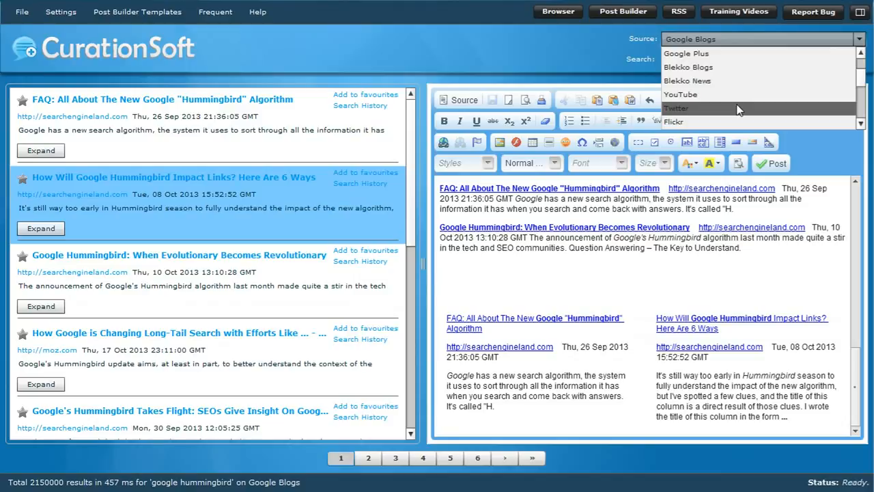
click(700, 99)
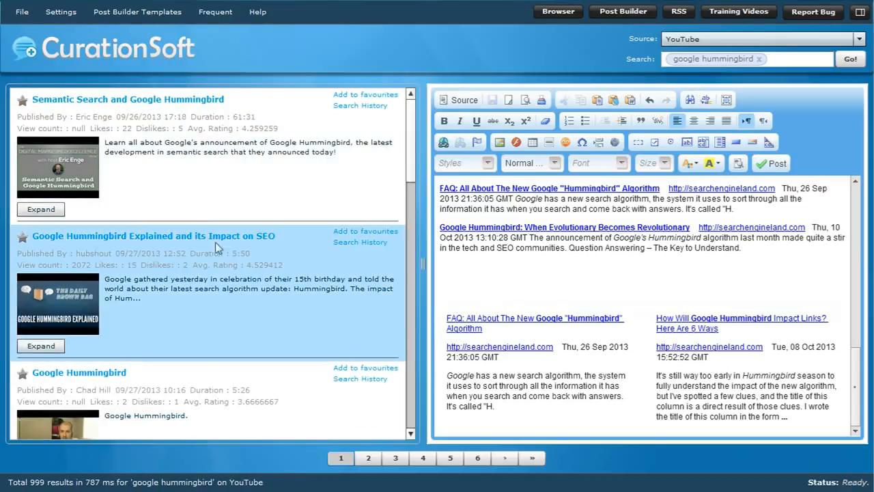
- Add the 'Semantic Search and Google Hummingbird' video to the post below the FAQ article, keeping the 2 Column Div template
click(147, 12)
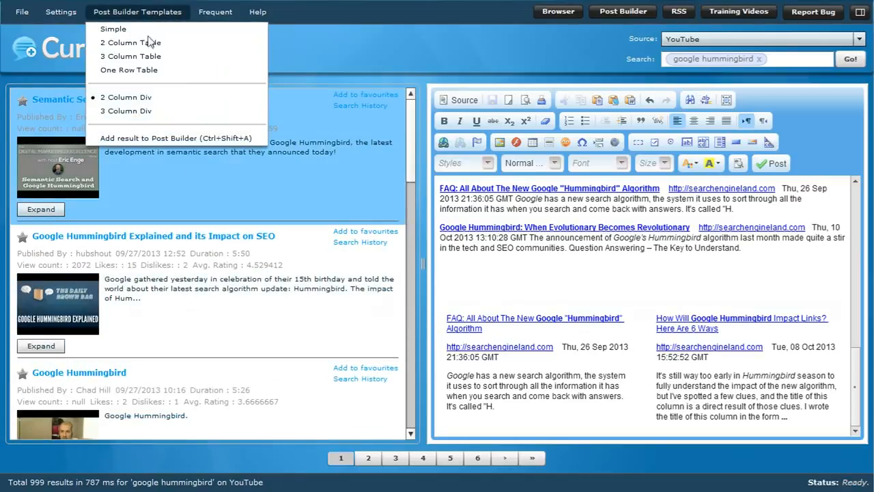
click(123, 99)
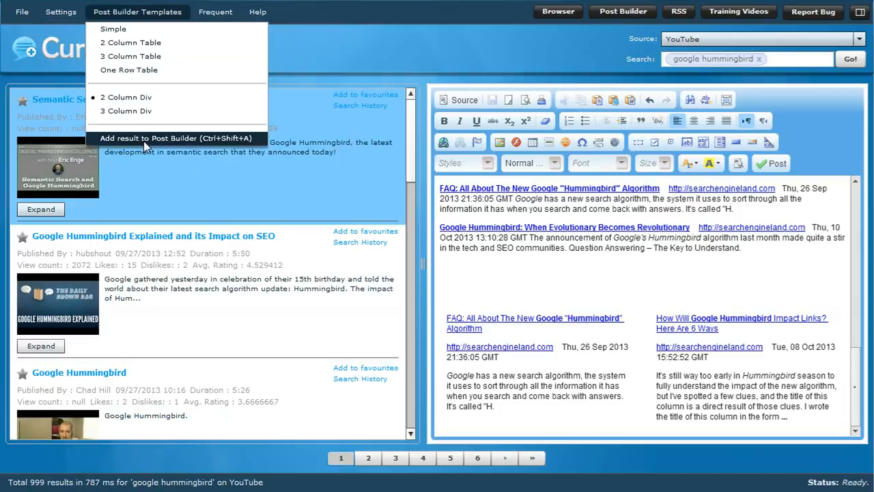
click(144, 141)
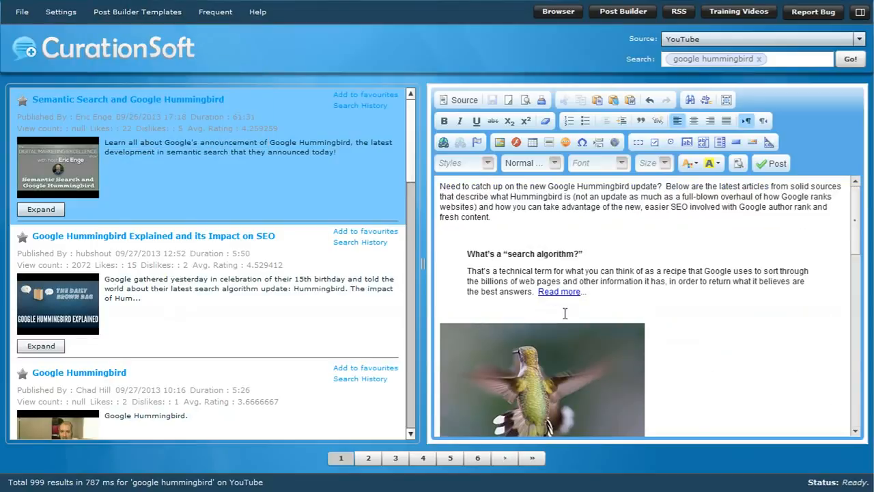
scroll(567, 312, down, 10)
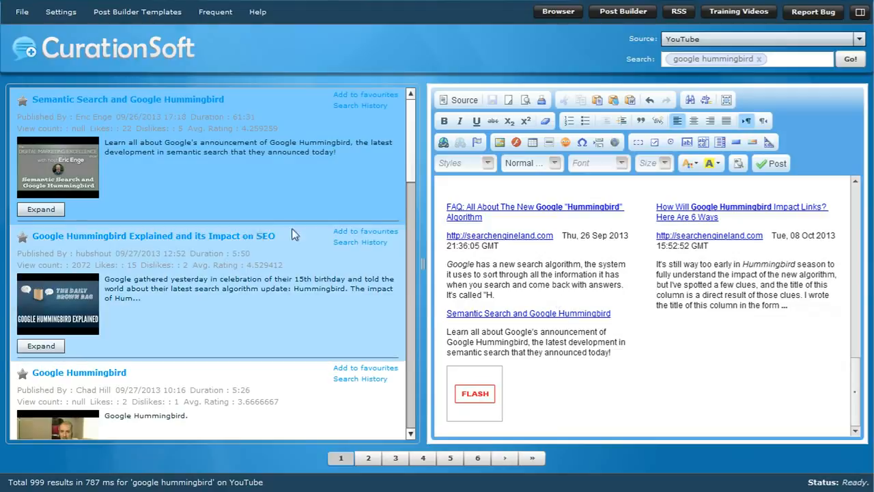
- Add the 'Google Hummingbird Explained and its Impact on SEO' video to the second column below the 6 Ways article
click(233, 299)
click(137, 12)
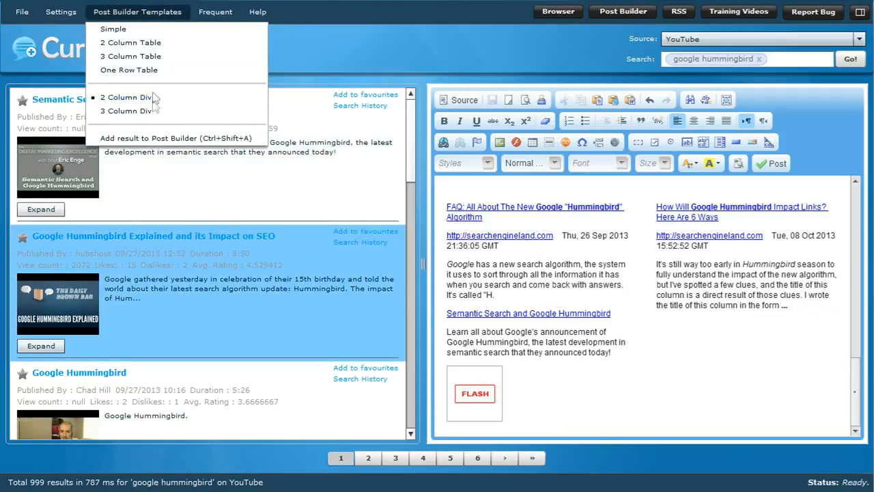
click(150, 138)
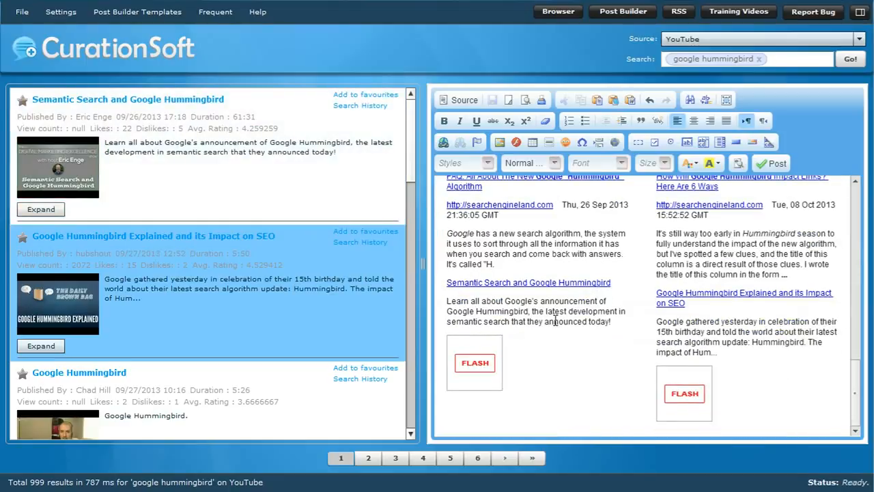
scroll(535, 269, up, 2)
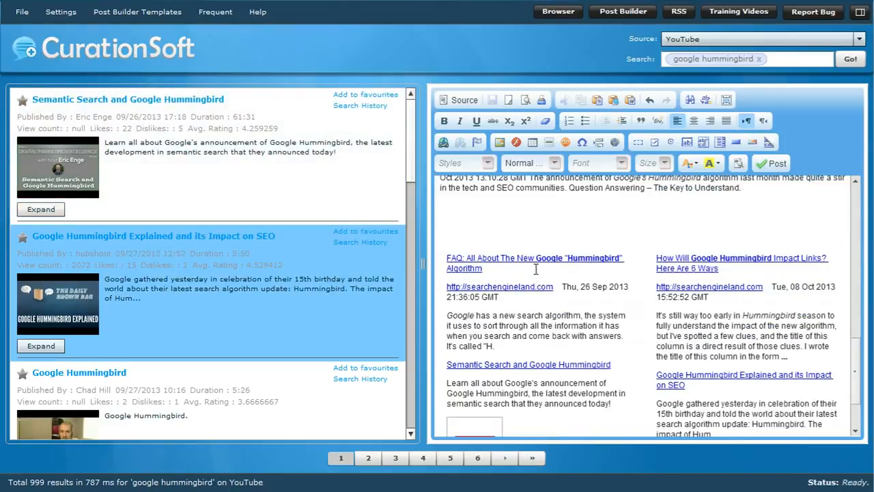
scroll(544, 387, down, 2)
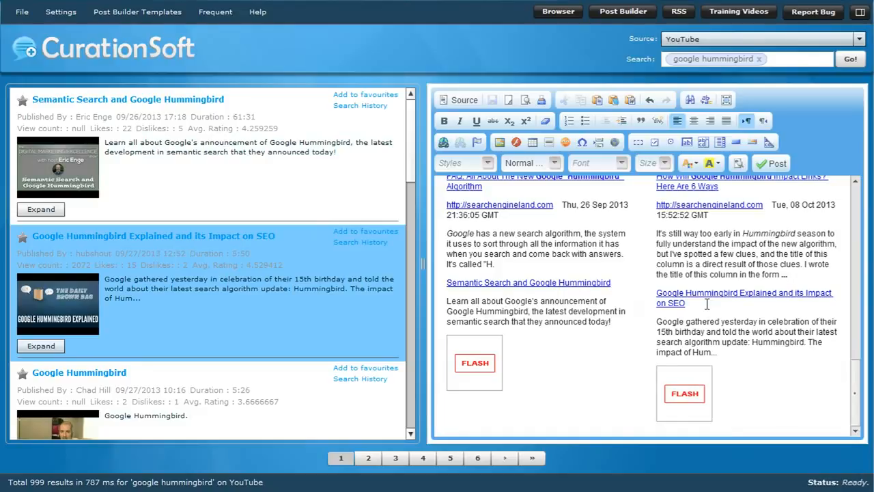
- Start a blank post and add the 'Semantic Search and Google Hummingbird' video to it with the 2 Column Div template
scroll(707, 304, up, 5)
scroll(707, 304, up, 10)
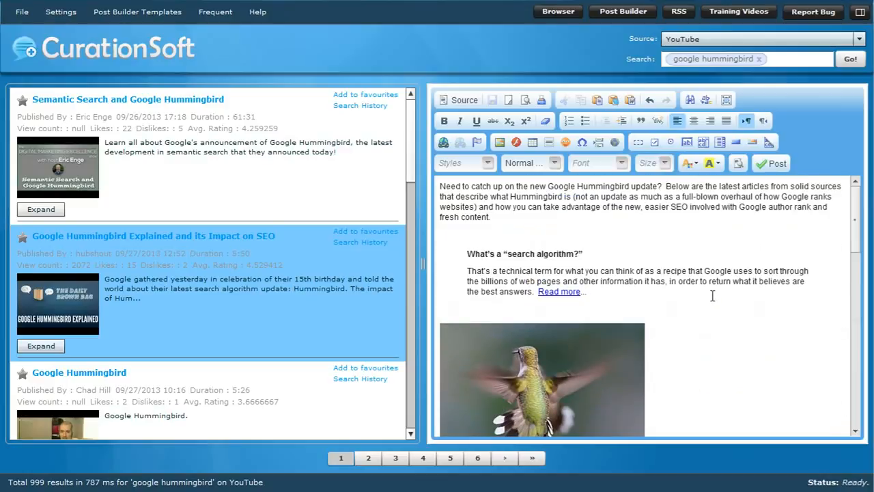
click(509, 101)
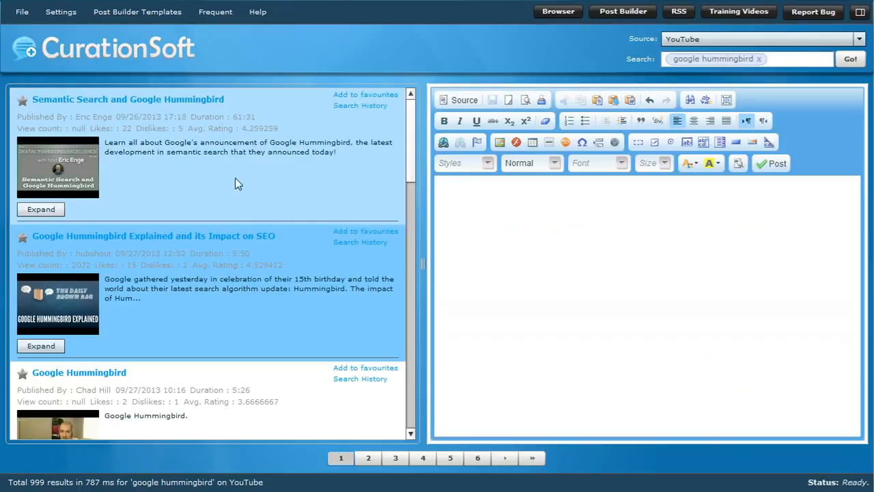
click(113, 15)
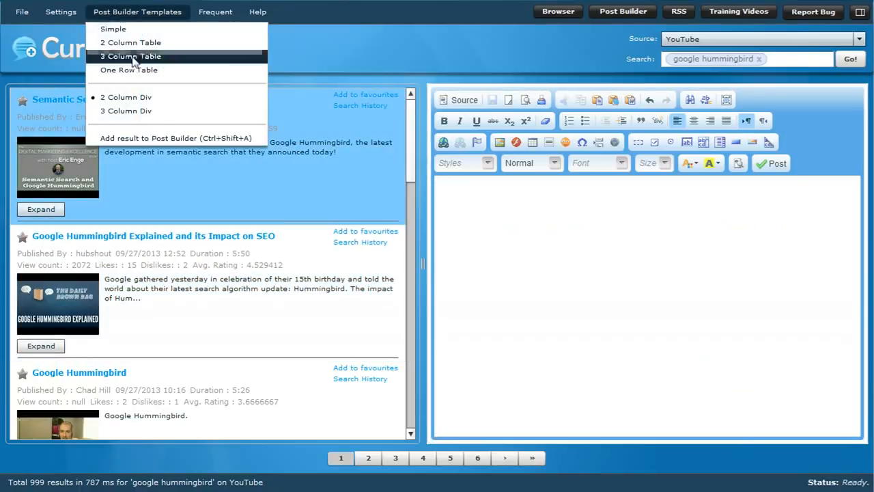
click(139, 139)
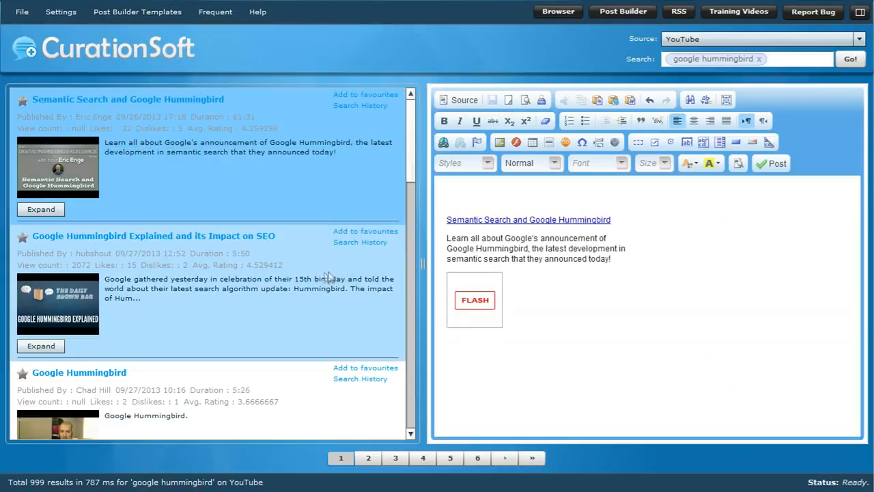
- Add the 'Google Hummingbird Explained and its Impact on SEO' video beside the first one, and place the cursor above the videos
click(137, 12)
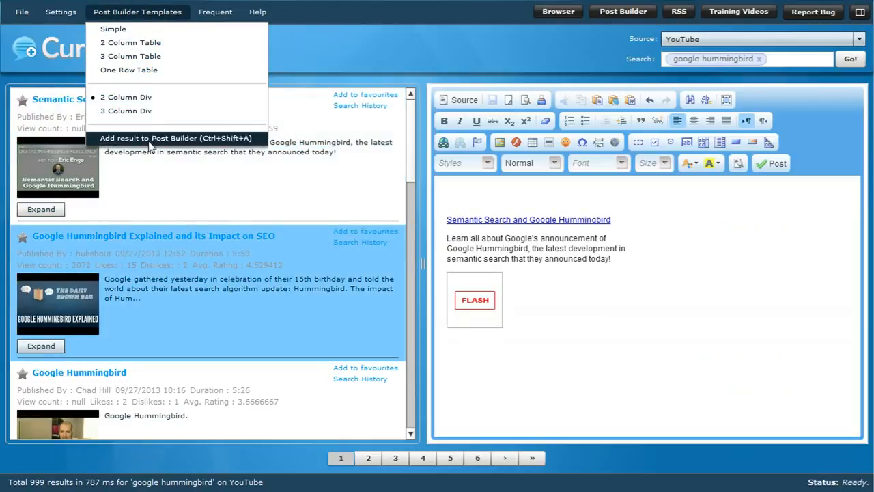
click(157, 136)
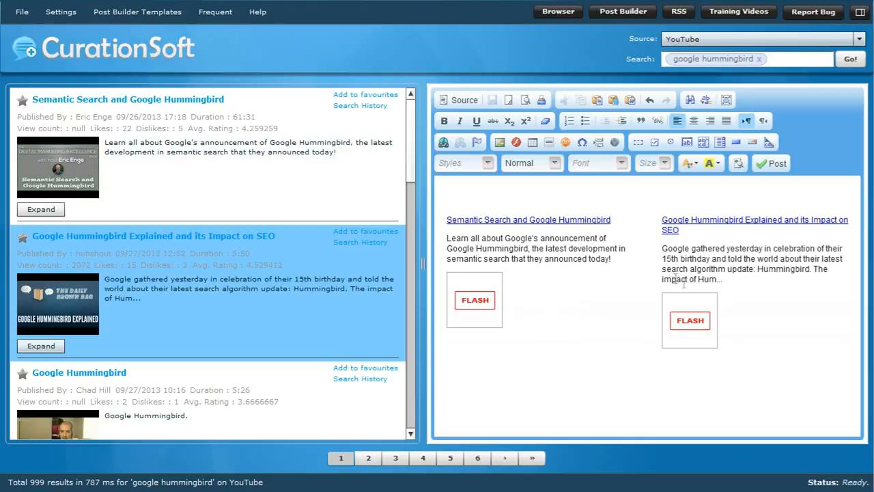
click(477, 189)
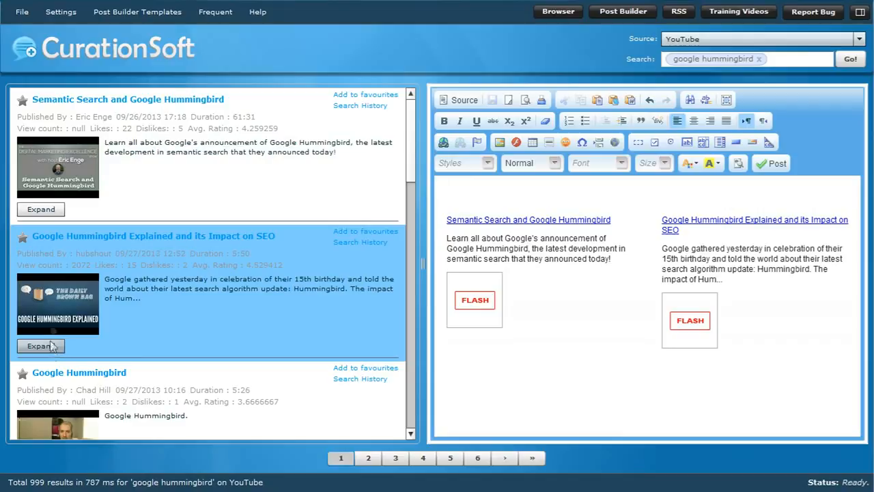
- Open the application options and examine the drag-and-drop source template for Google Blogs
click(143, 17)
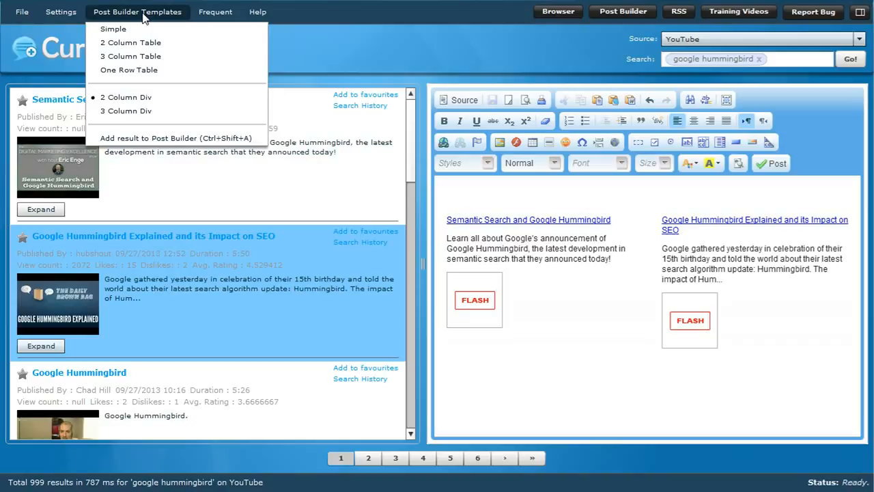
click(59, 21)
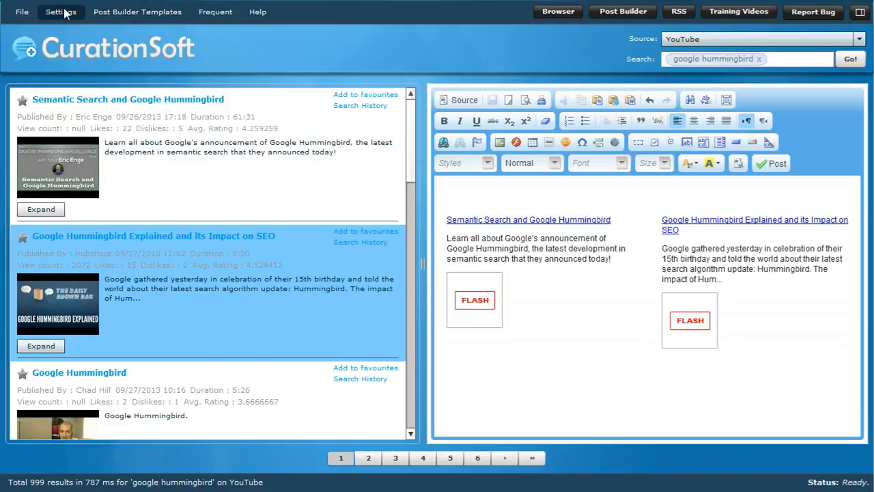
click(63, 11)
click(67, 29)
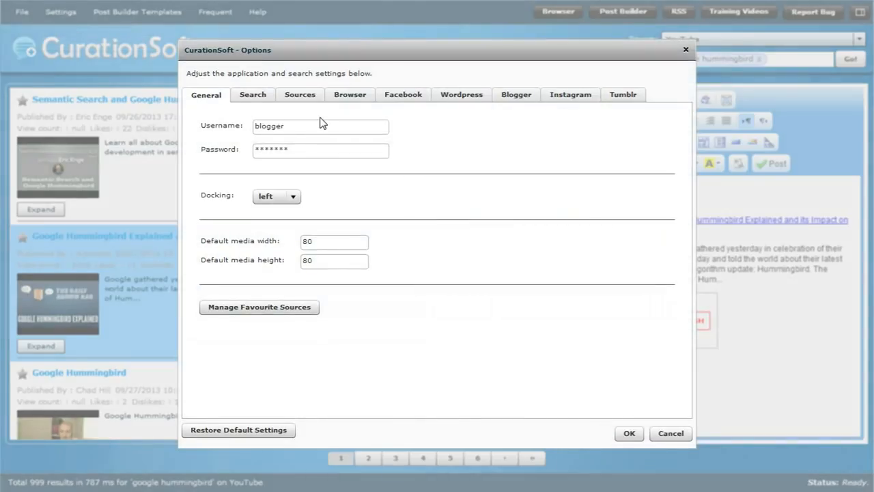
click(305, 97)
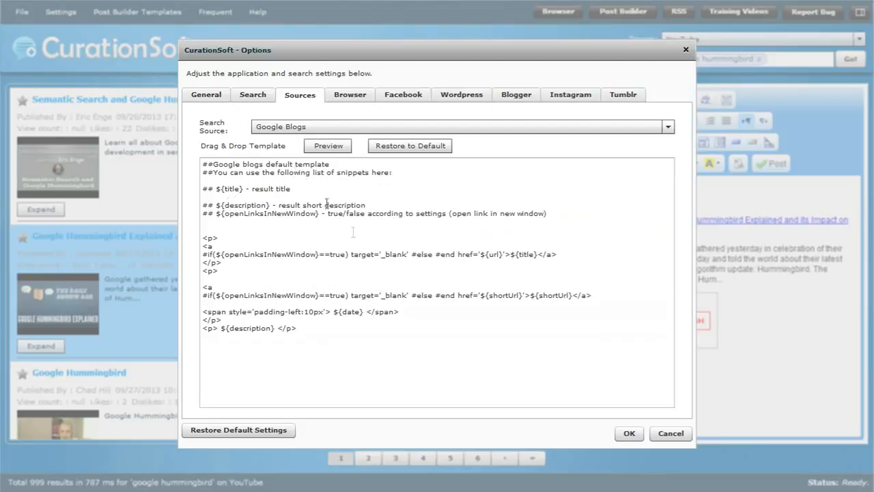
drag(442, 48, 268, 0)
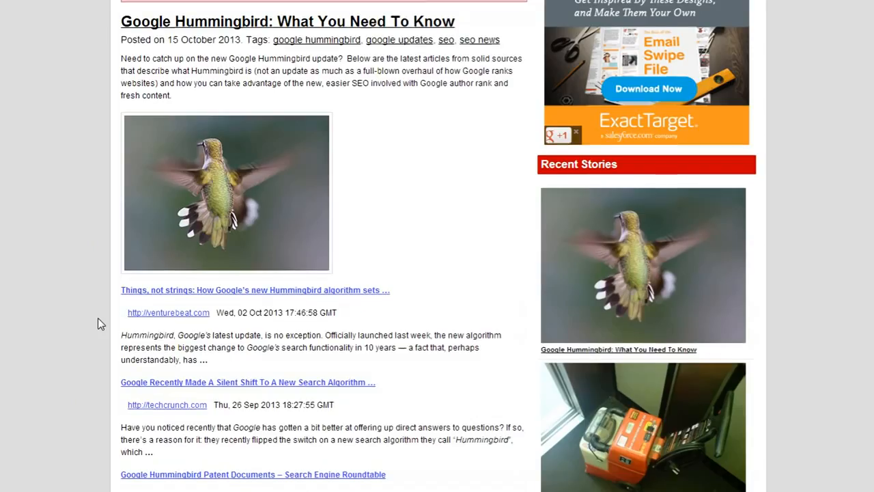
- In the published 'Google Hummingbird: What You Need To Know' post in the browser, highlight the venturebeat.com and techcrunch.com excerpts in turn
scroll(152, 321, down, 1)
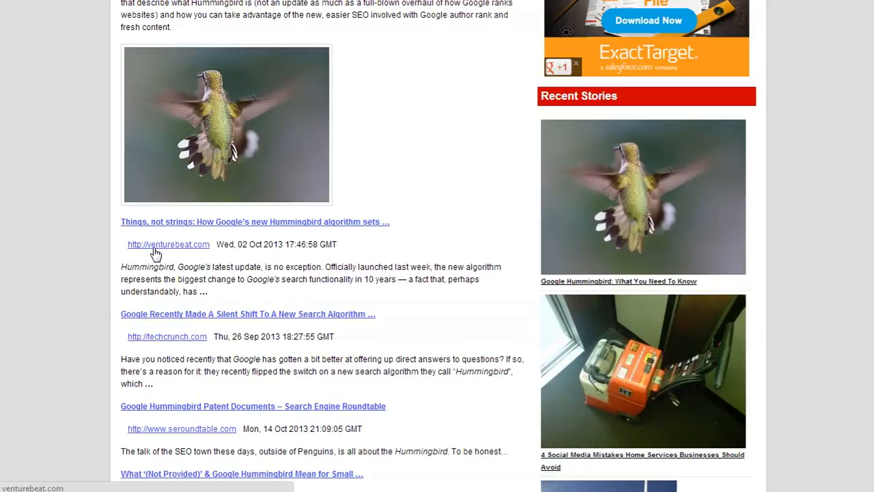
drag(122, 265, 236, 293)
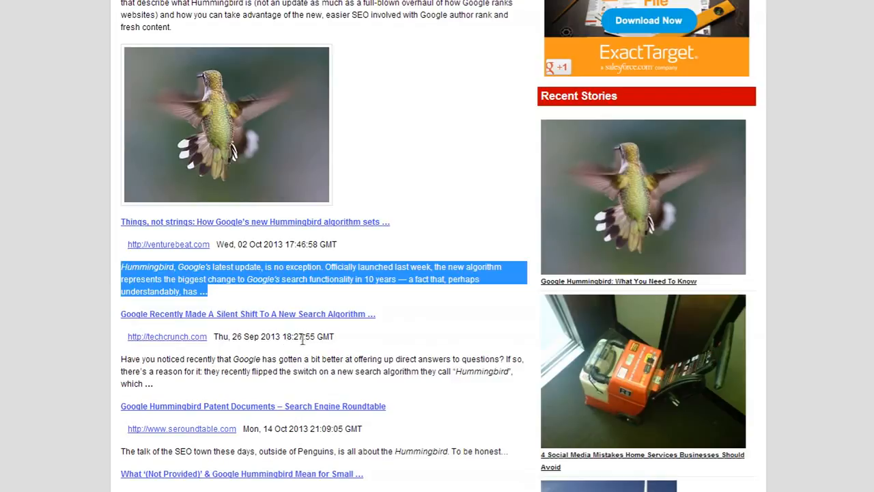
drag(156, 386, 133, 355)
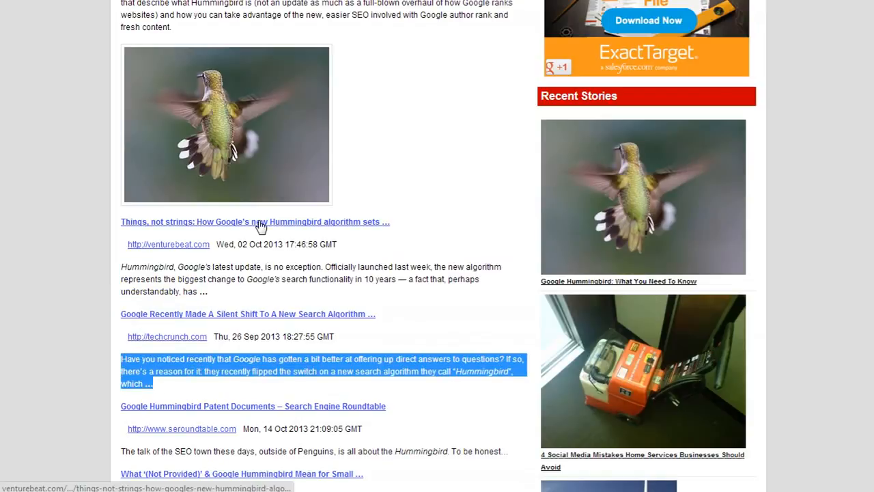
- Highlight the source link and date line of the venturebeat.com excerpt in the published post
mouse_move(120, 246)
mouse_down()
mouse_move(357, 244)
mouse_move(127, 249)
mouse_move(123, 258)
mouse_up()
click(359, 244)
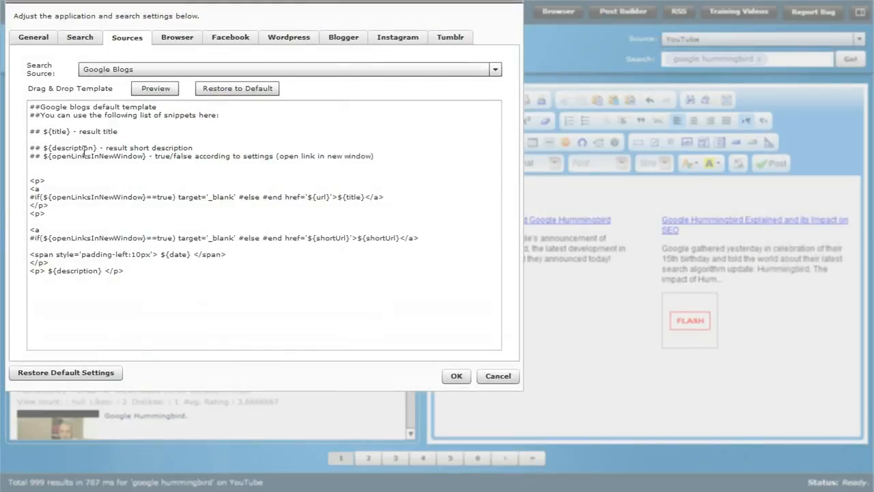
- Open the Blekko Blogs drag-and-drop template in the source options and highlight its result date snippet
click(71, 130)
click(126, 69)
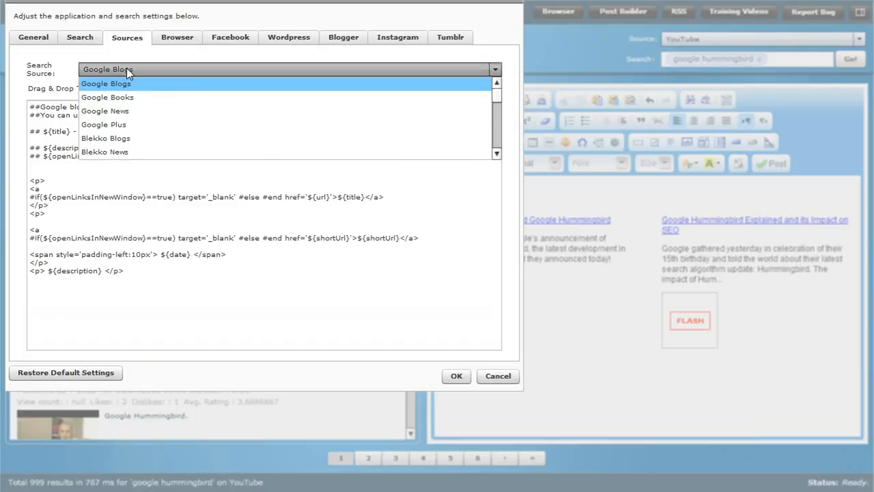
click(119, 128)
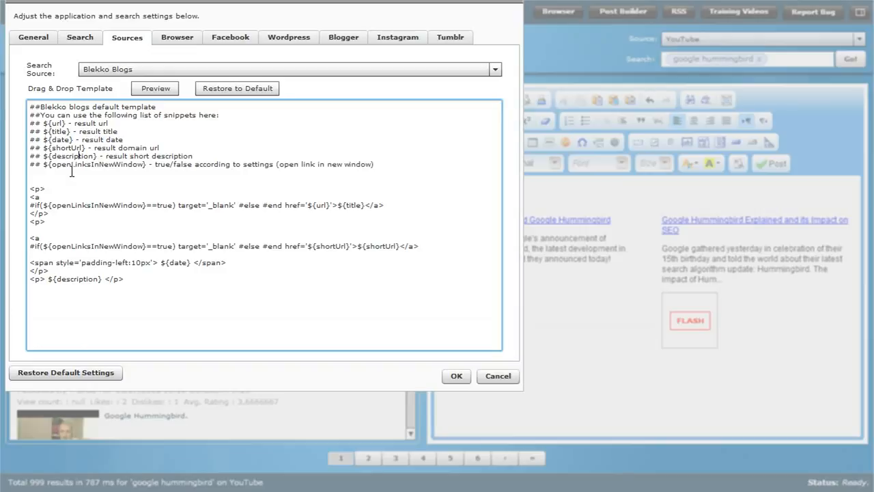
drag(123, 139, 29, 140)
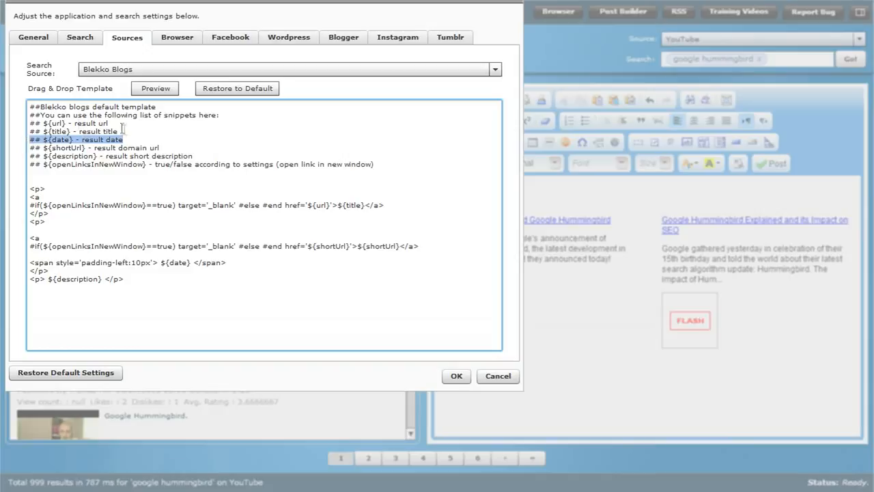
click(81, 156)
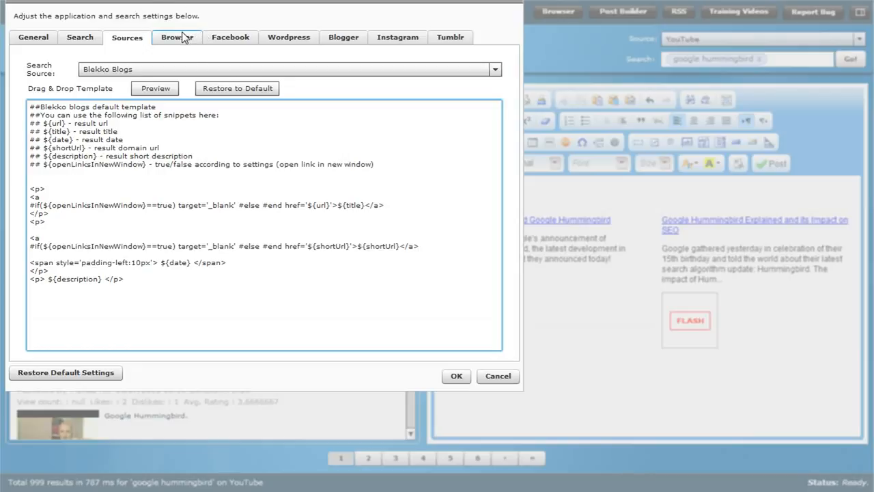
- Select Public posts, People, Pages, Events, Groups and Places in the Facebook options
click(234, 39)
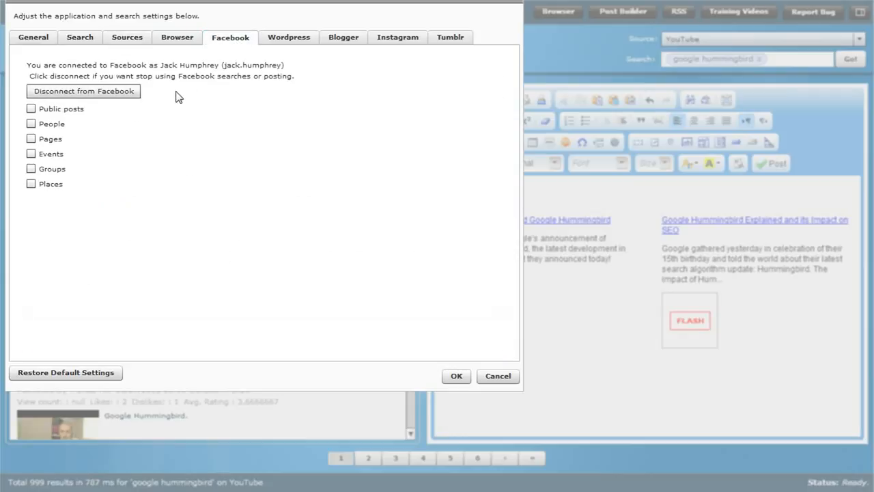
click(31, 110)
click(31, 123)
click(31, 139)
click(31, 168)
click(31, 184)
click(31, 154)
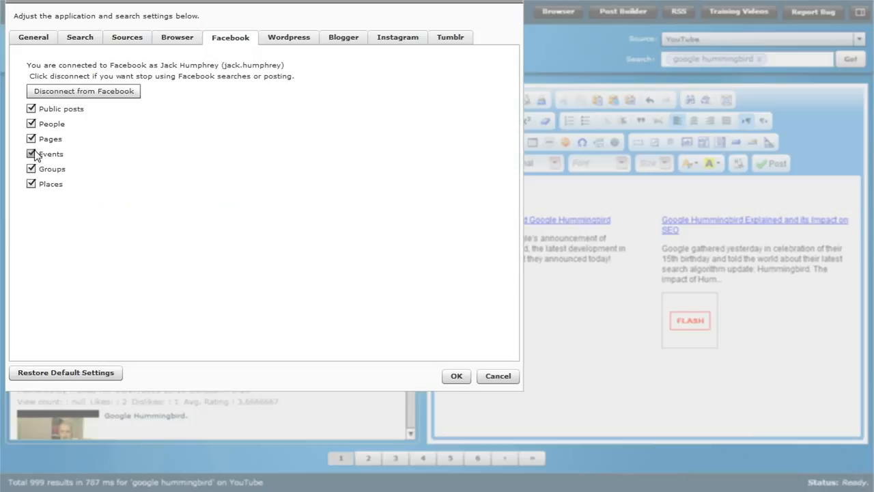
- Look through the Wordpress, Blogger, Tumblr, Instagram, Search and General options, and close the settings dialog
click(306, 37)
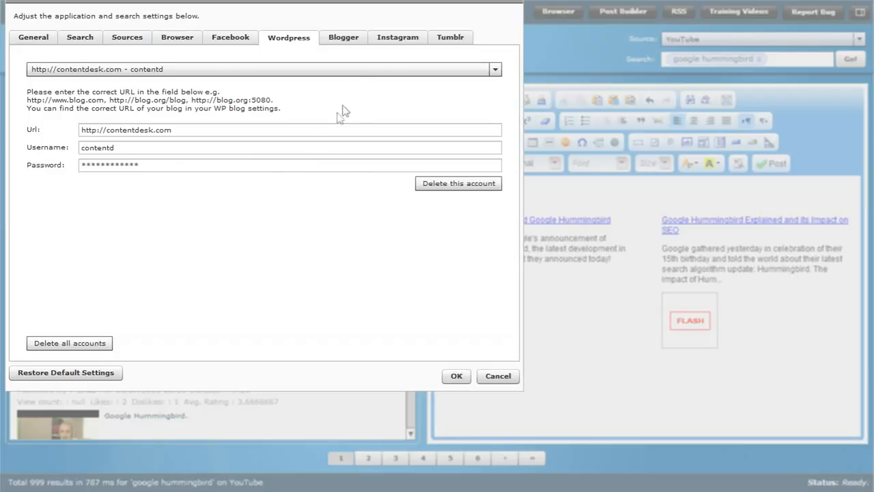
click(355, 39)
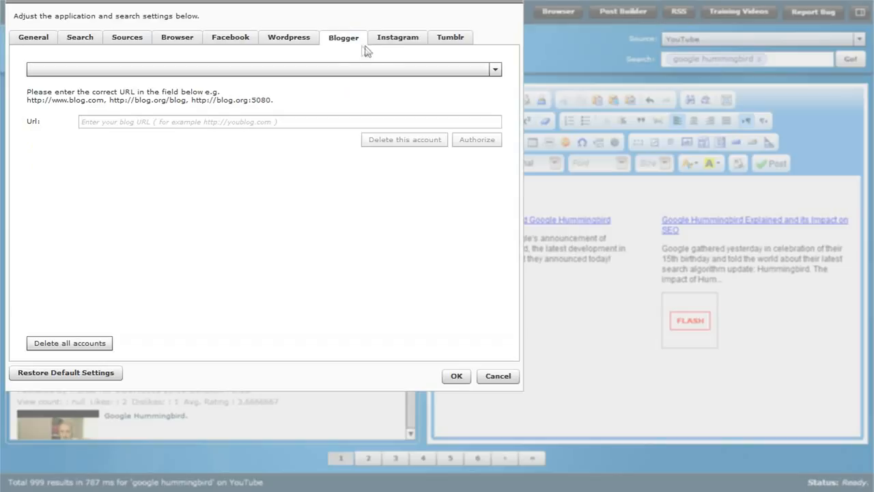
click(447, 41)
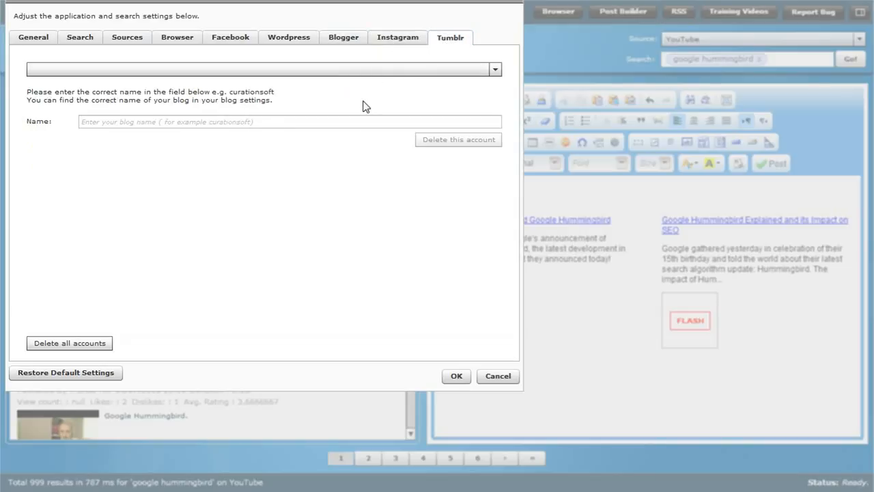
click(400, 42)
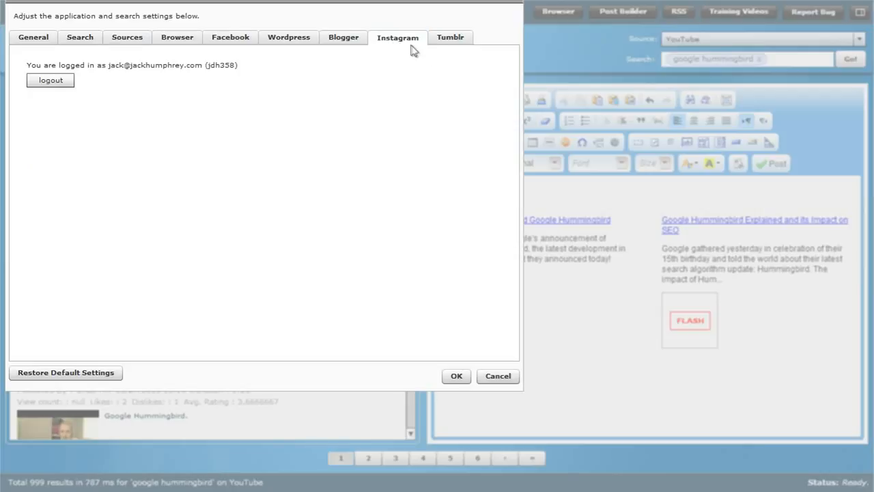
click(73, 41)
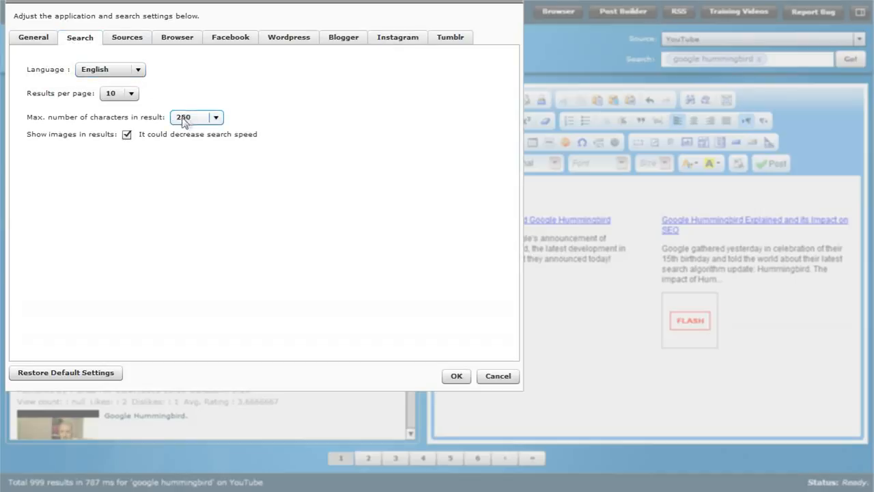
click(40, 41)
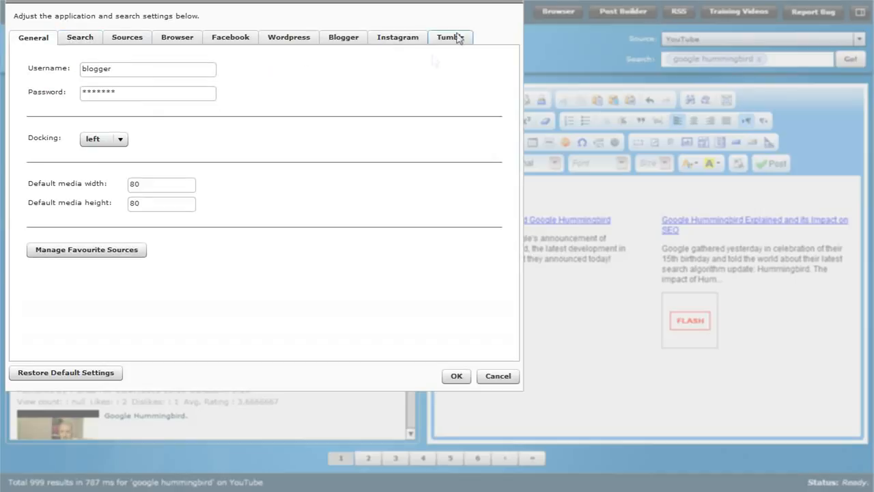
click(509, 4)
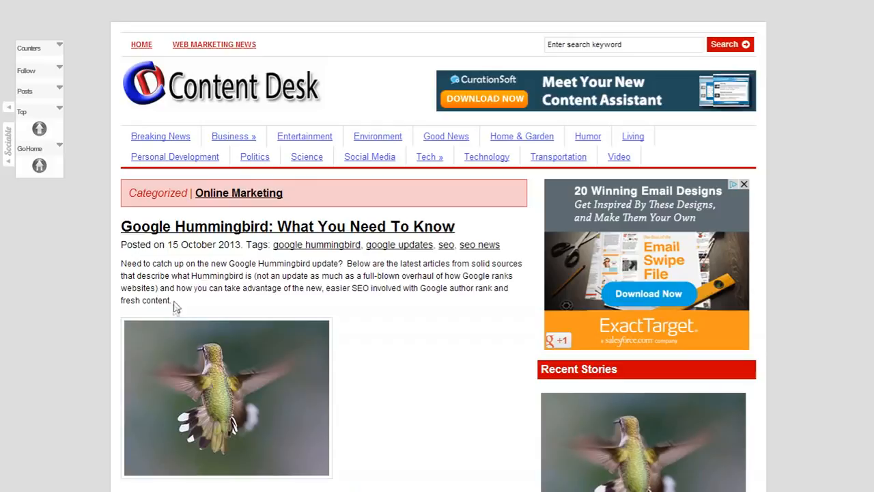
- Copy the introductory paragraph of the published 'Google Hummingbird: What You Need To Know' post and paste it above the two videos in CurationSoft
drag(173, 305, 122, 263)
key(ctrl+c)
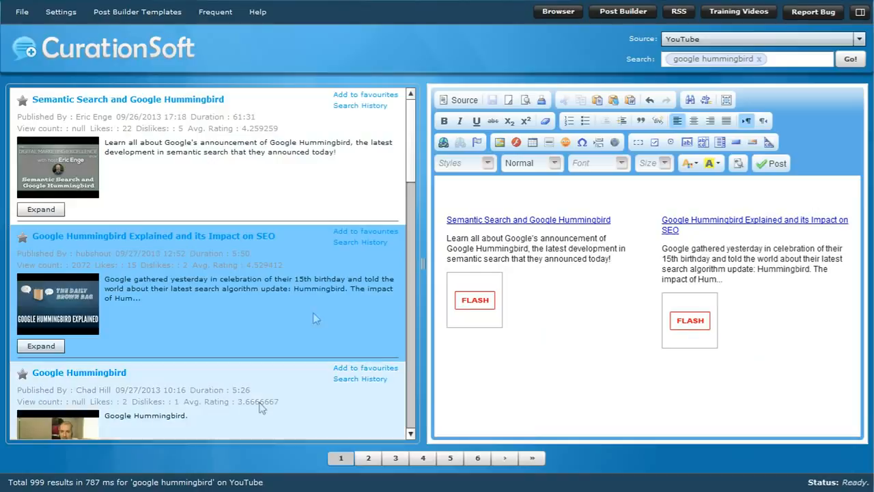
click(518, 180)
key(ctrl+v)
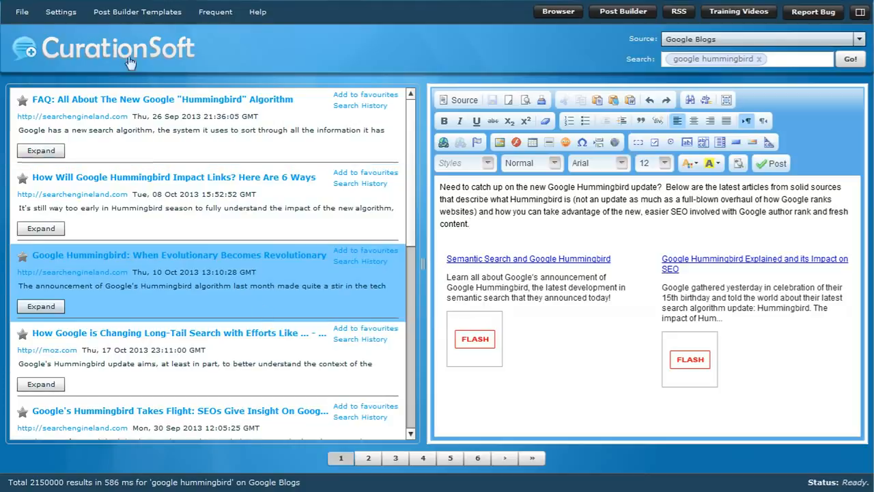
- Add the Google Blogs result 'How Will Google Hummingbird Impact Links? Here Are 6 Ways' to the post with the 2 Column Div template
right_click(132, 183)
click(183, 223)
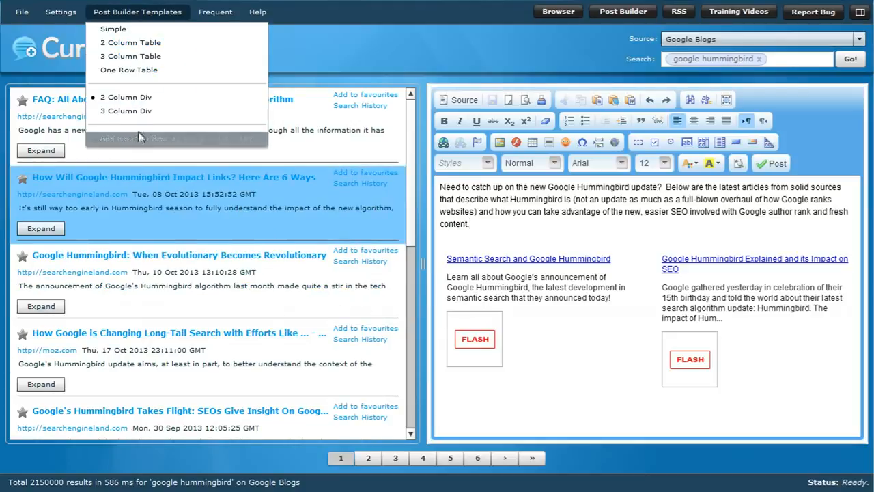
click(139, 140)
scroll(678, 392, down, 3)
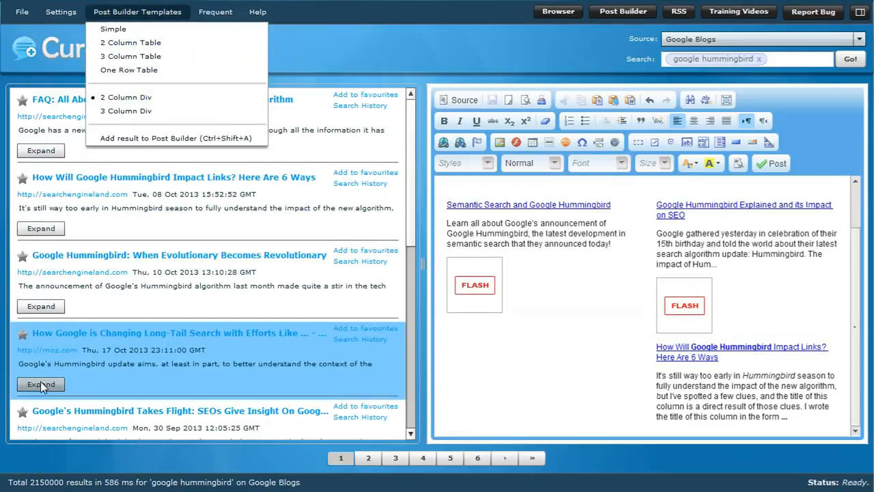
- Expand the moz.com result 'How Google is Changing Long-Tail Search with Efforts Like ...' and add it to the two-column post
click(40, 384)
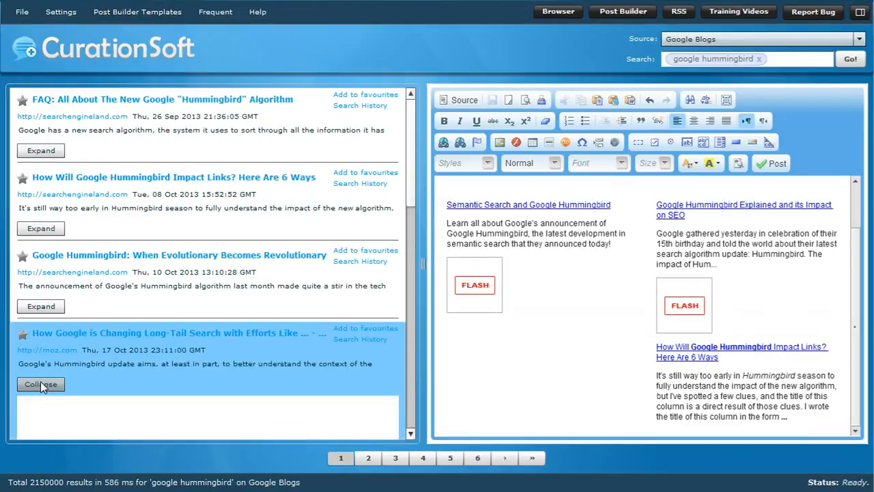
scroll(50, 384, down, 5)
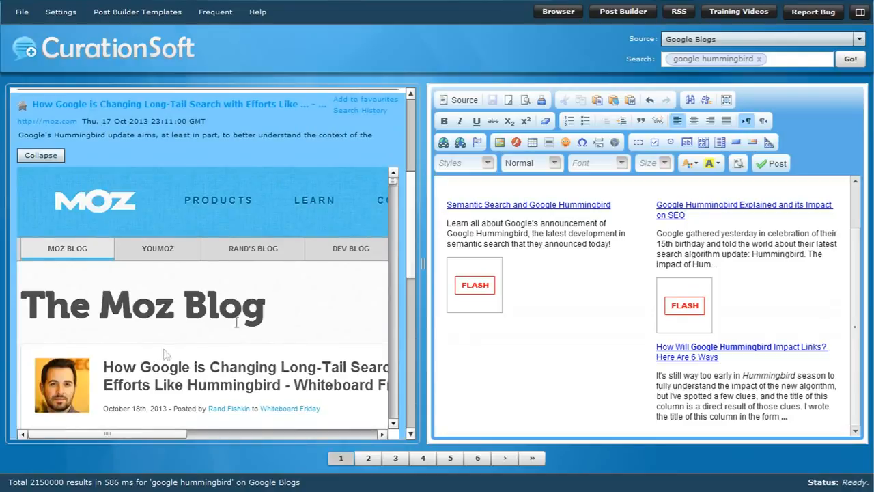
click(168, 12)
click(143, 139)
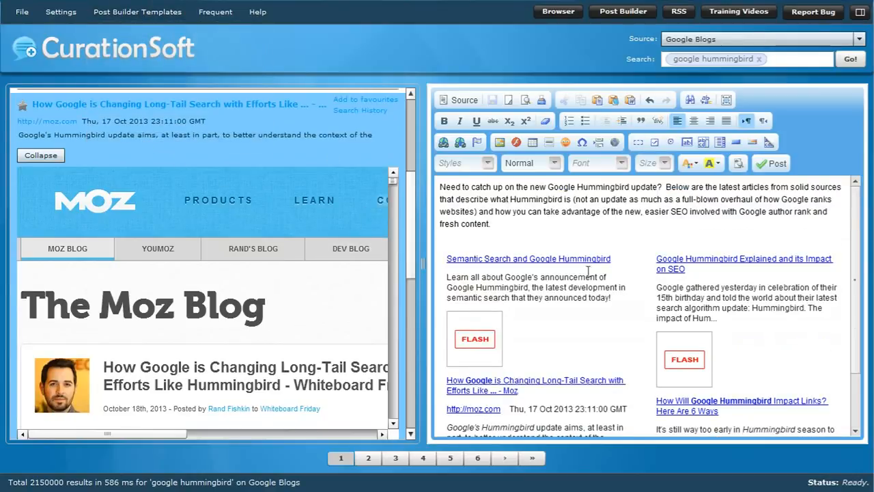
- Split the post's introduction into two paragraphs before 'Below are the latest articles from solid sources'
scroll(630, 395, down, 2)
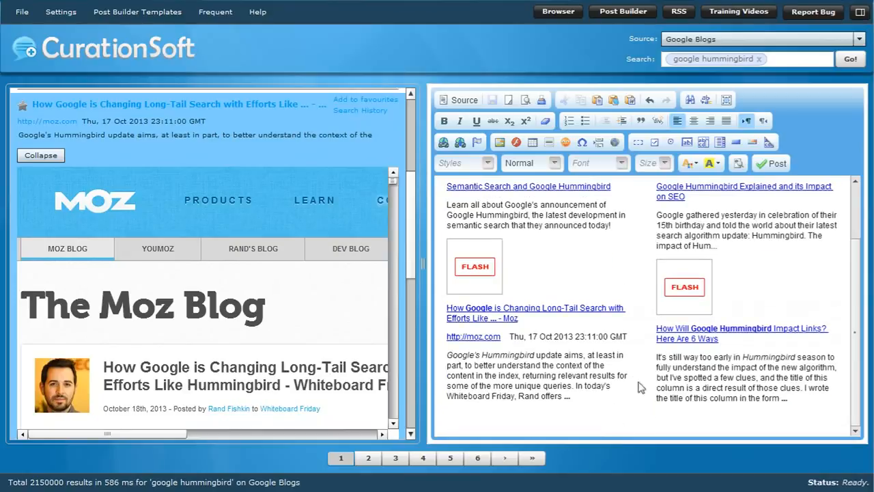
scroll(686, 370, up, 2)
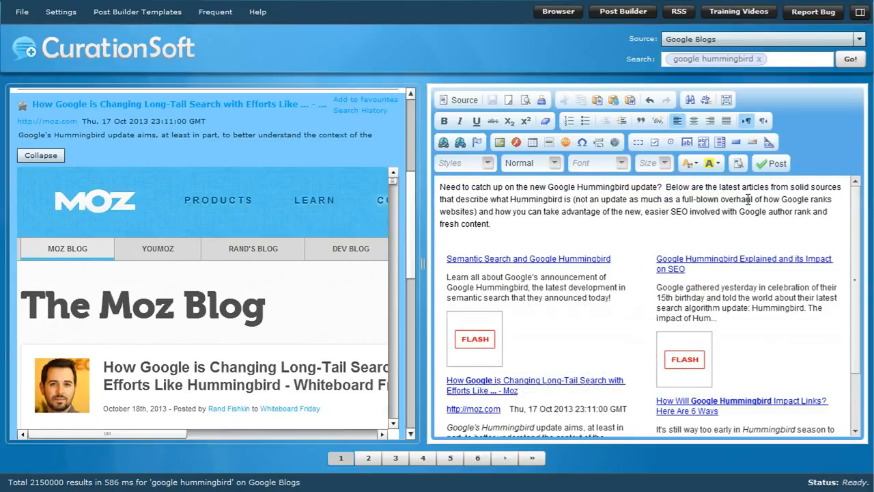
click(666, 188)
key(Return)
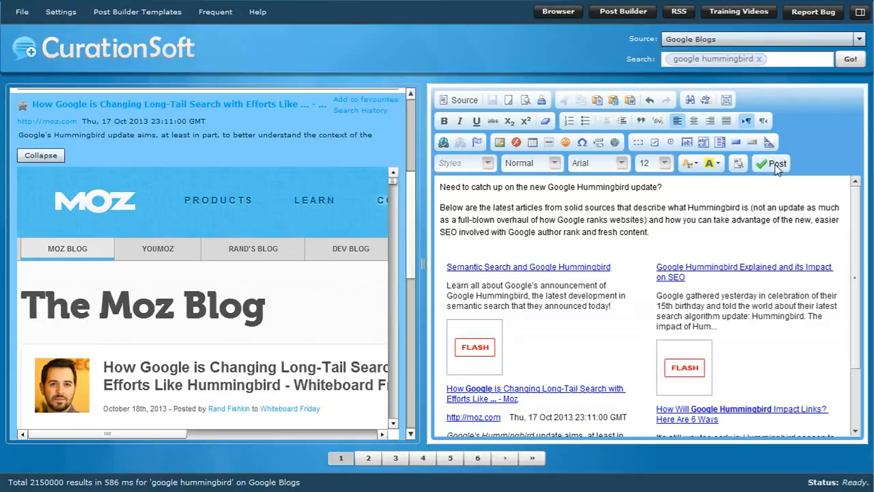
- Publish to the contentdesk.com WordPress account as 'Google Hummingbird Update News', tags seo, search, google, hummingbird, category Online Marketing, status Draft
click(777, 165)
click(387, 218)
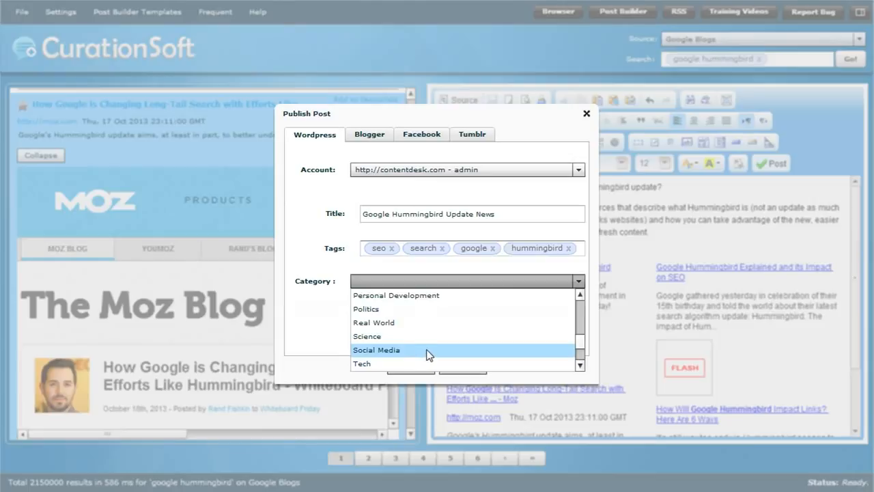
scroll(579, 351, down, 3)
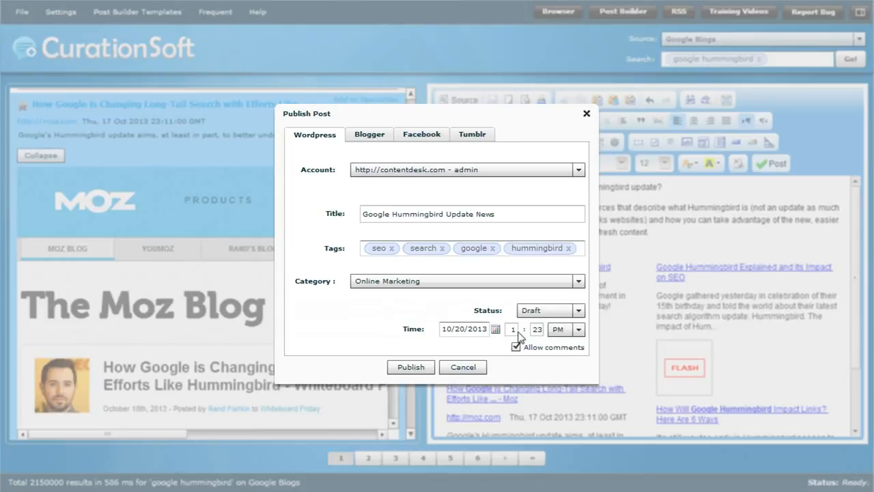
click(418, 370)
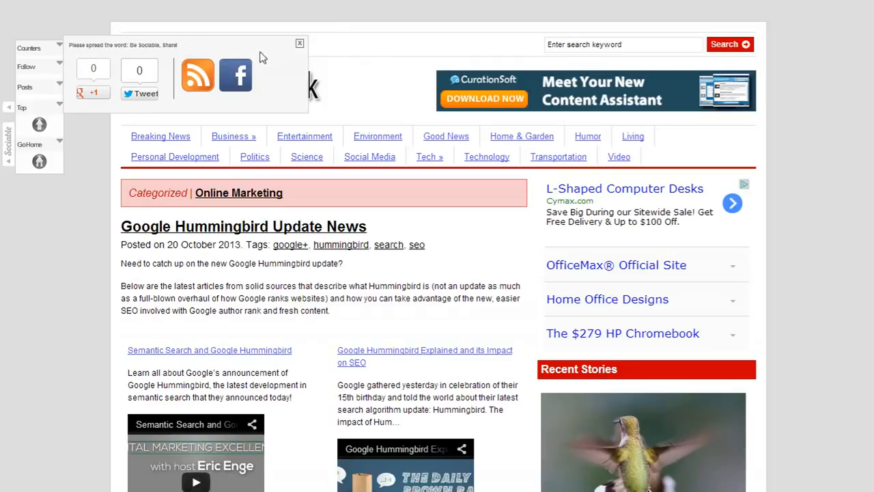
- In the browser, examine the two-column layout of the 'Google Hummingbird Update News' post and compare it with the earlier Google Hummingbird post
click(298, 44)
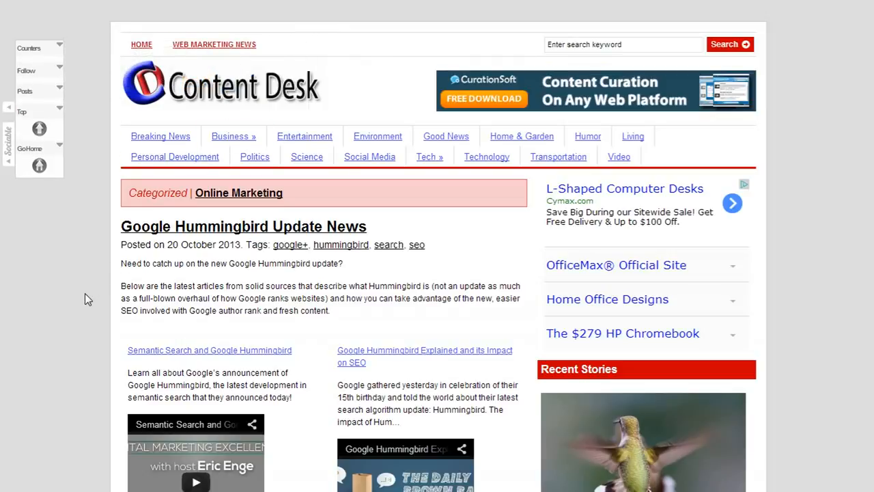
scroll(85, 293, down, 4)
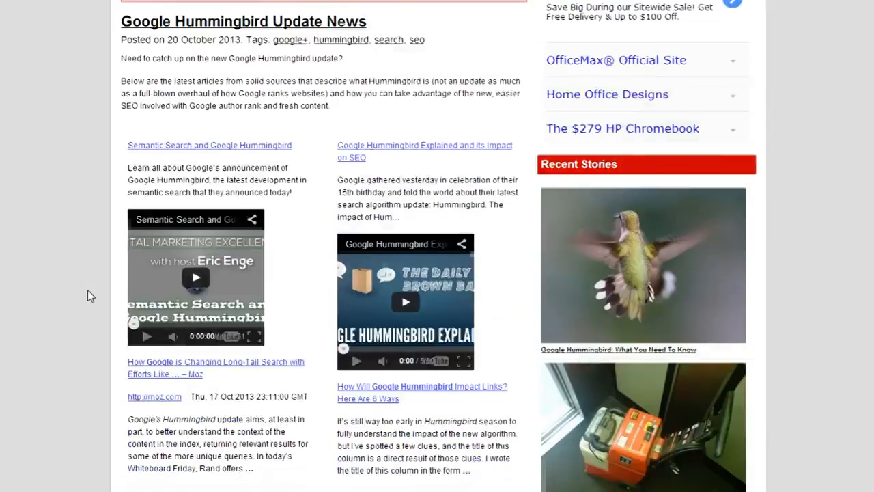
scroll(87, 286, up, 1)
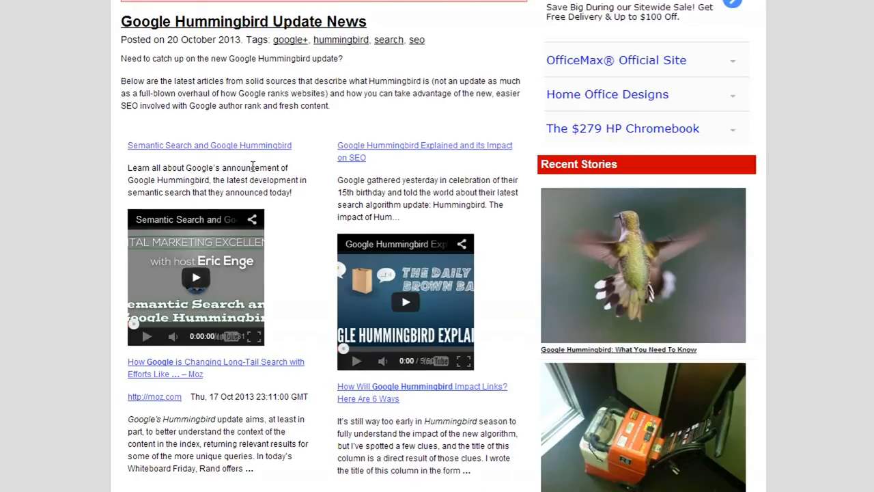
scroll(166, 247, down, 3)
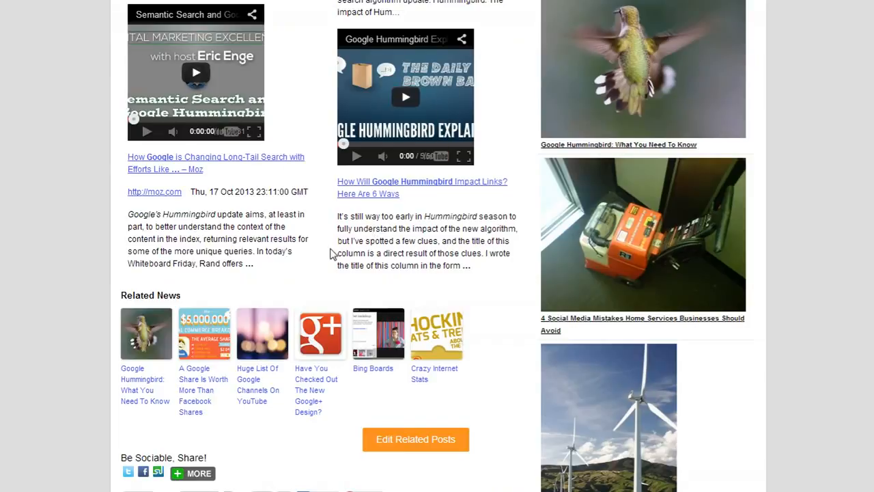
scroll(333, 256, up, 3)
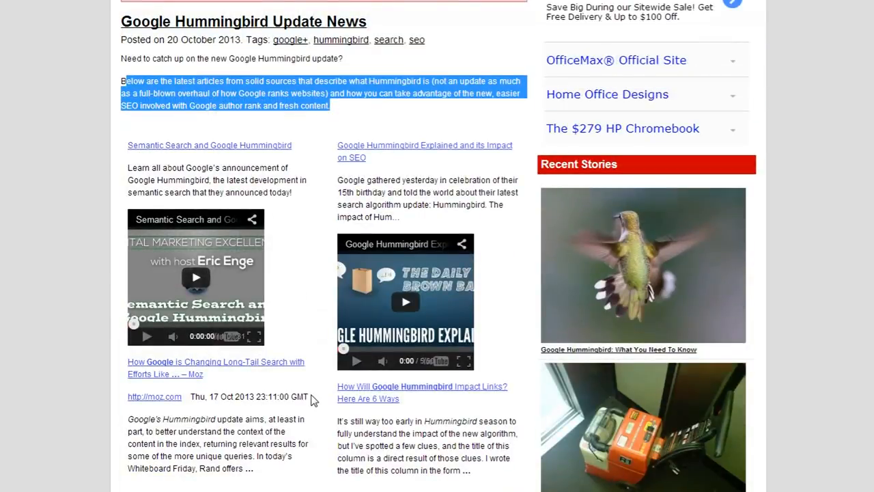
scroll(136, 21, up, 2)
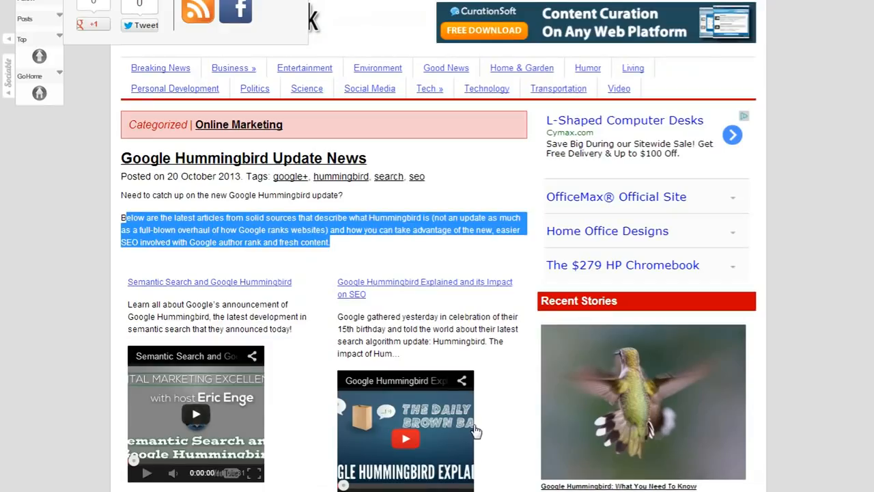
scroll(259, 211, down, 10)
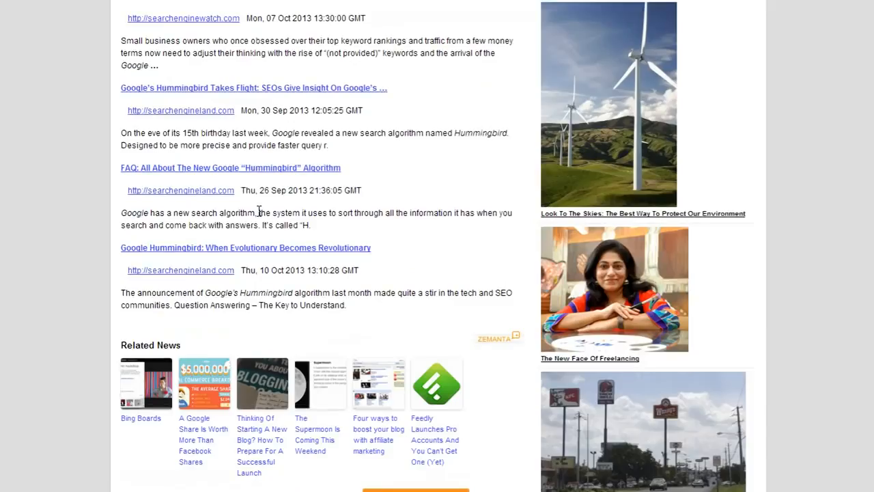
scroll(259, 212, up, 15)
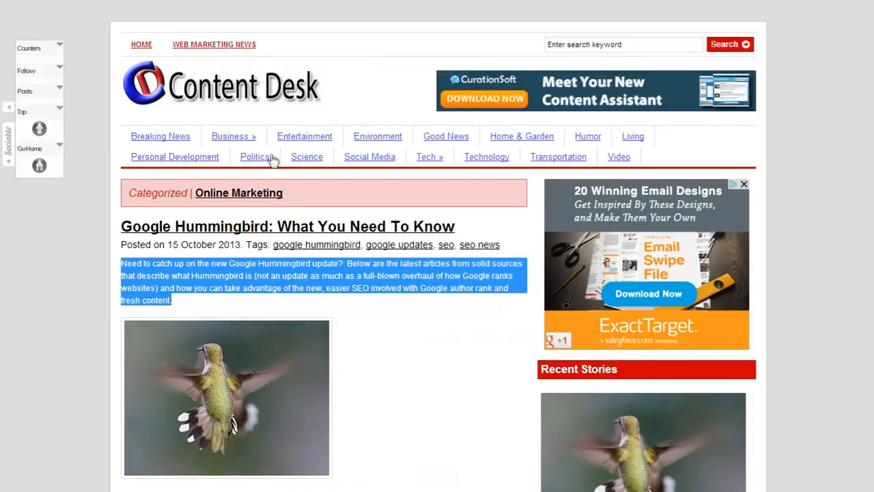
- Review the article excerpts and videos in both columns of the published post down to the Related News section
scroll(203, 303, down, 10)
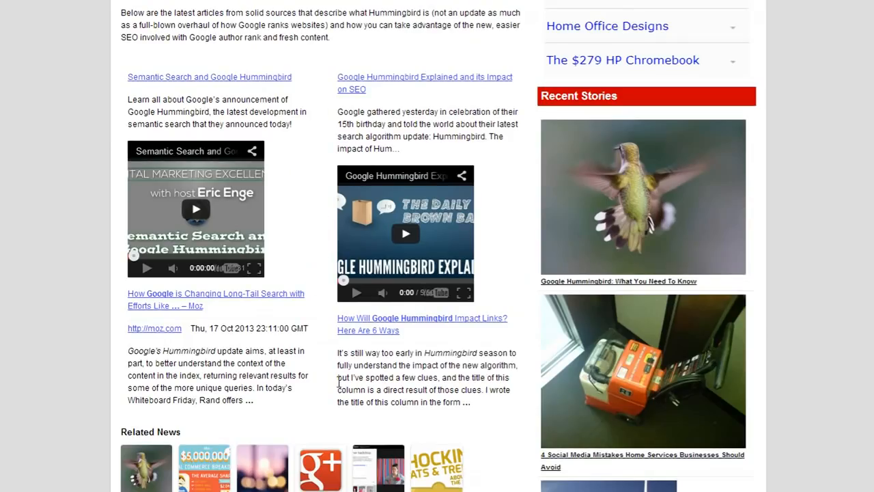
scroll(236, 392, up, 1)
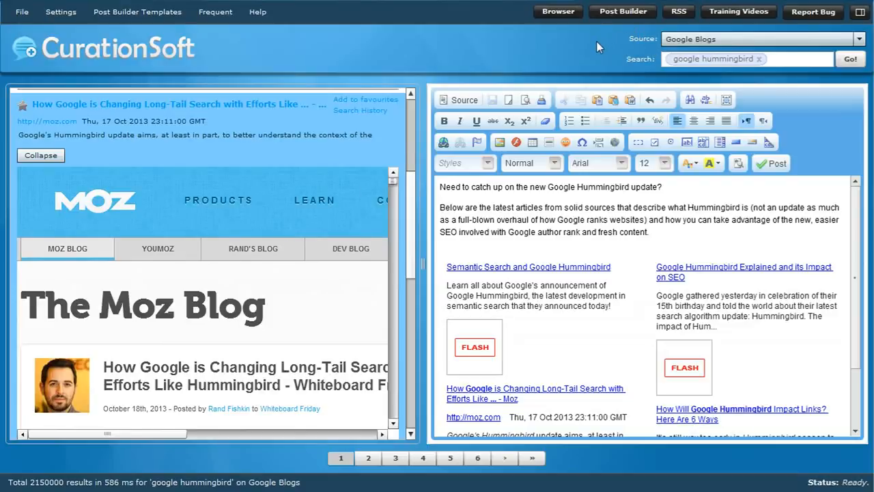
- Switch the search source to Amazon for google hummingbird and expand the result 'The Google Hummingbird Update 2013: What You Need To Know (Marketing Matters)'
scroll(412, 135, up, 3)
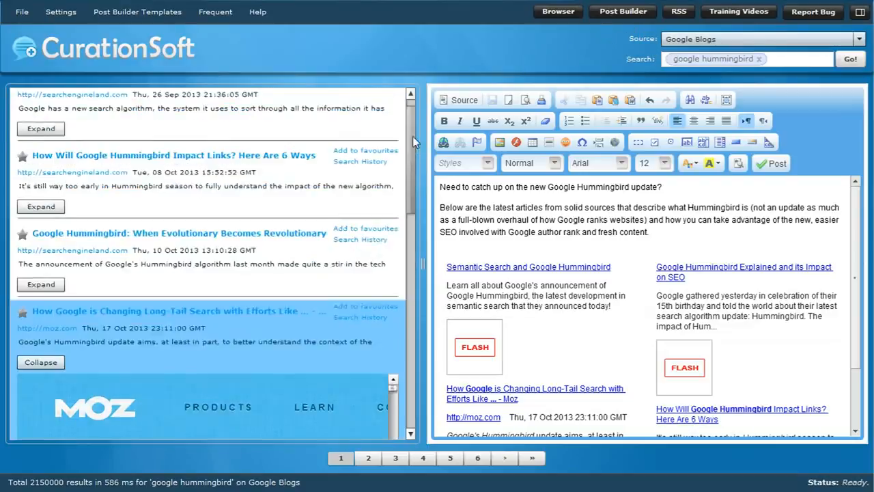
scroll(412, 136, up, 1)
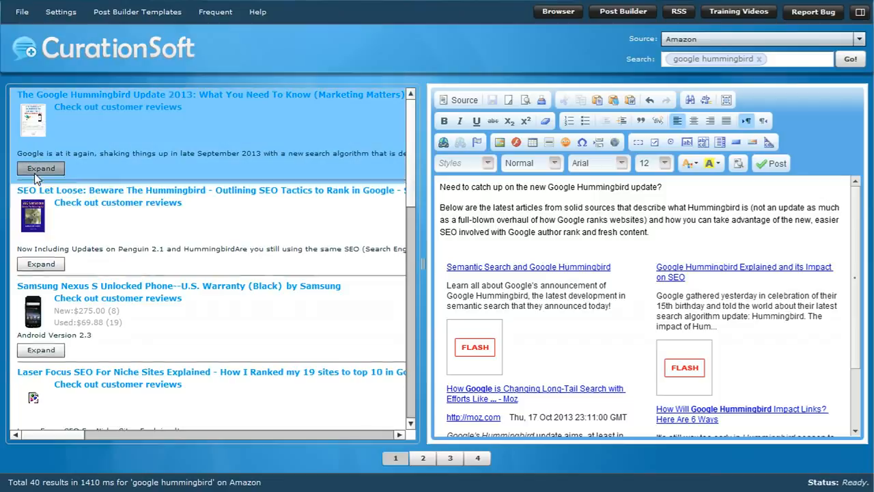
click(39, 170)
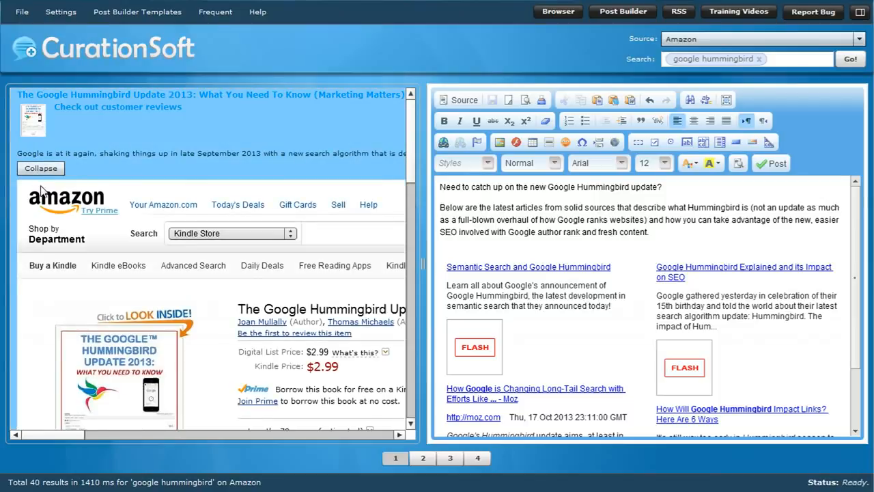
drag(412, 170, 417, 204)
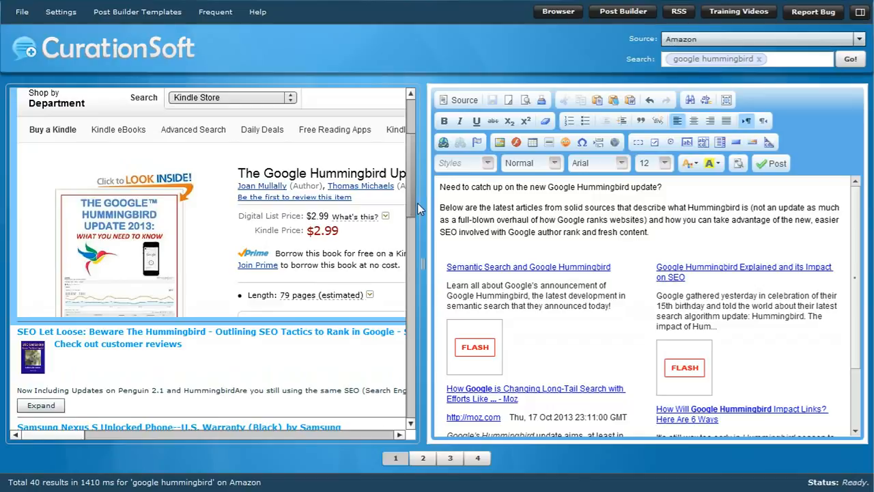
drag(412, 206, 412, 158)
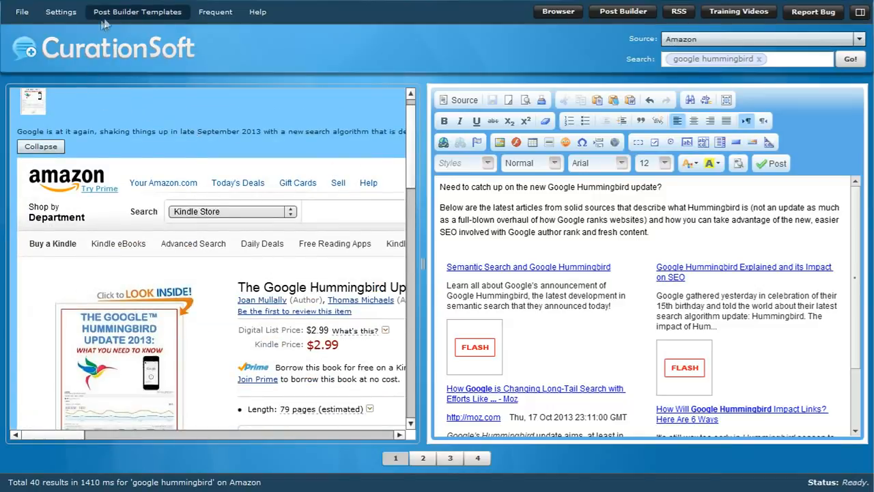
- Add the expanded Amazon book result to the two-column post
click(123, 14)
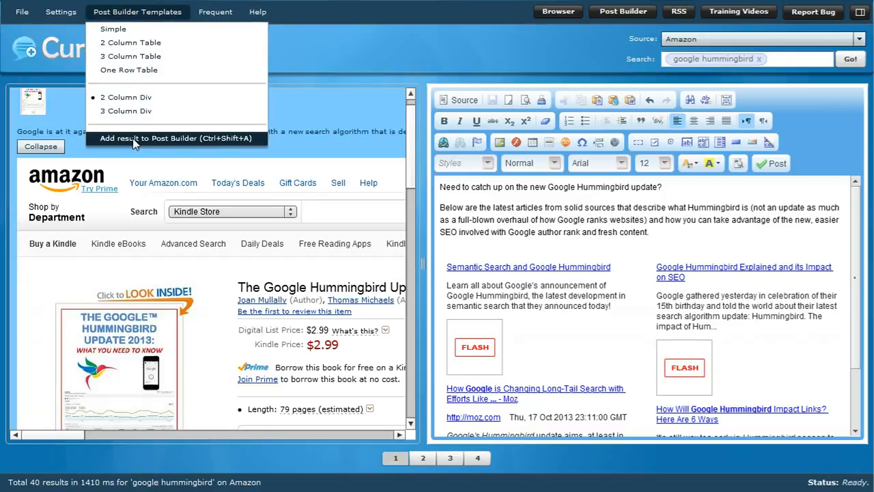
click(133, 138)
drag(851, 269, 846, 388)
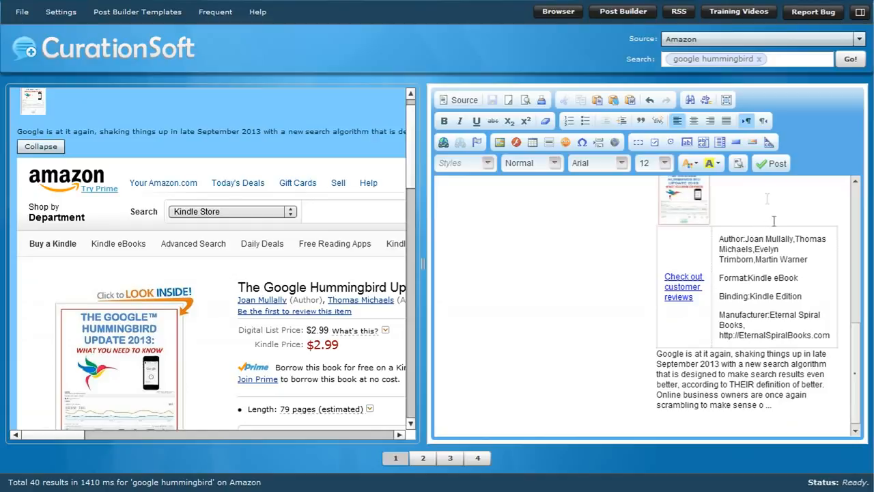
drag(852, 379, 852, 373)
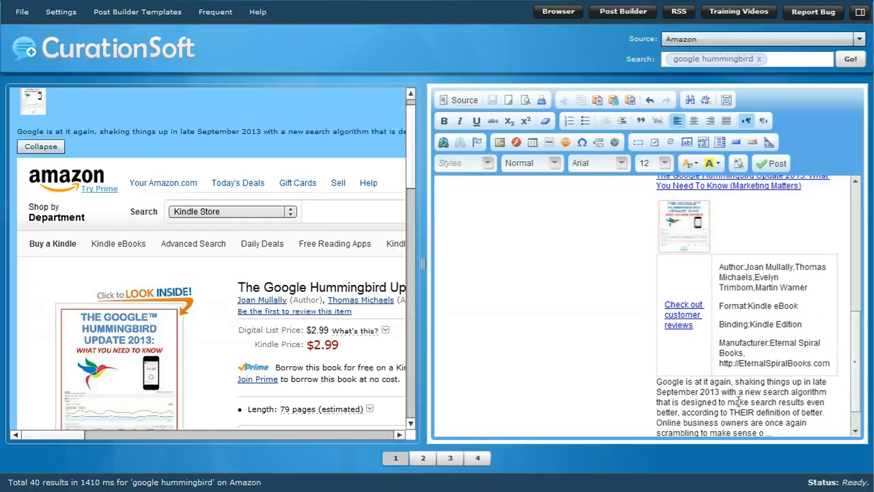
- Examine the Amazon book's title, cover image, product details and description in the post
triple_click(753, 427)
drag(814, 288, 705, 268)
click(679, 236)
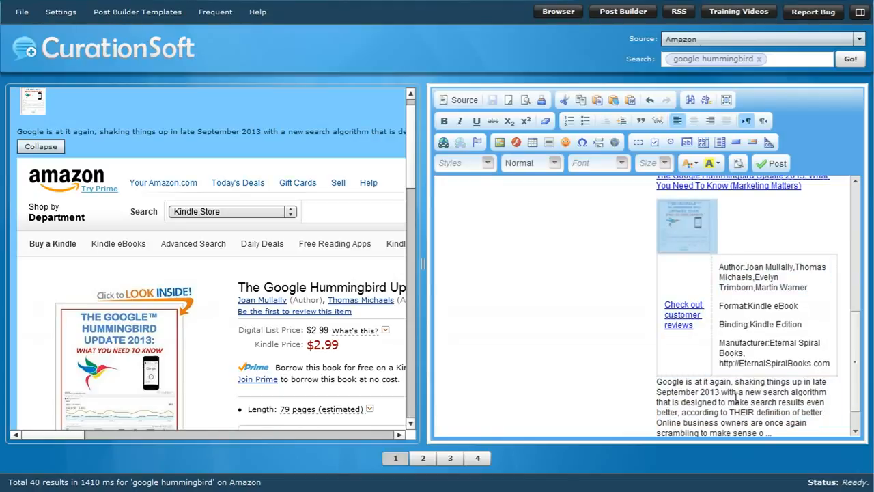
click(712, 412)
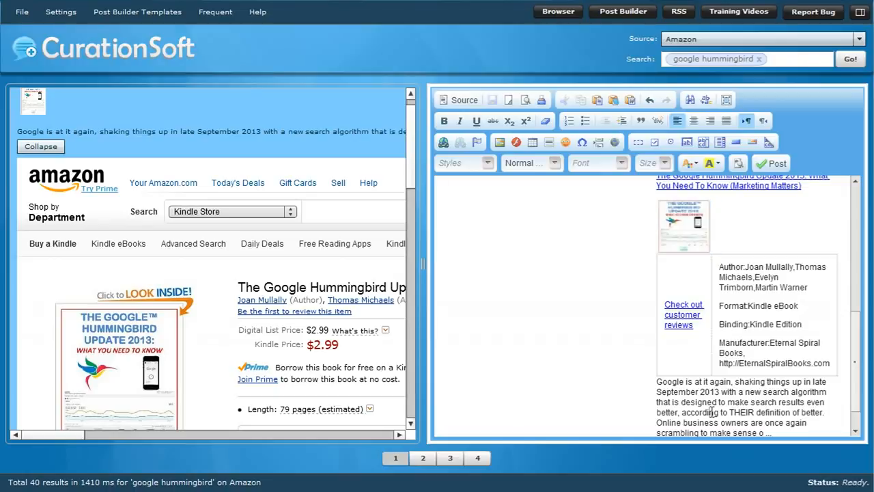
click(856, 280)
drag(857, 280, 866, 388)
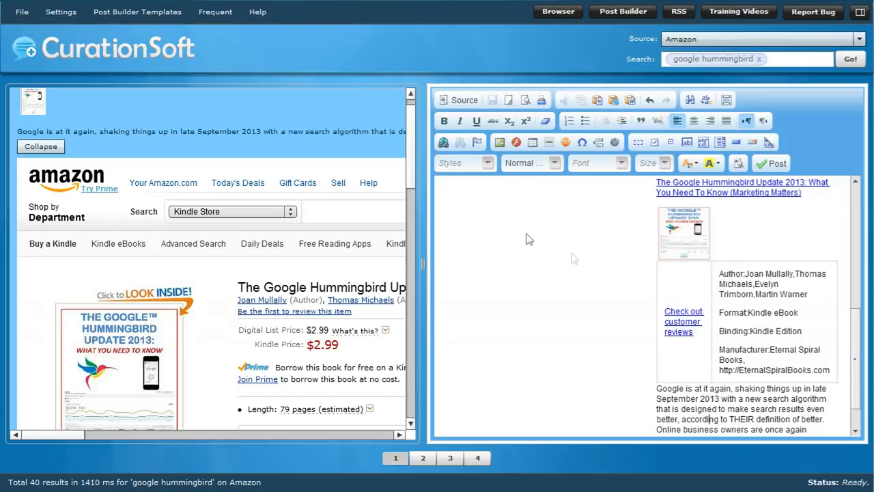
- Switch the source to Ebay and add the second result, 'Hummingbird Garden New Hard Case Cover for LG Google Nexus ...', below the post's Moz article
click(828, 44)
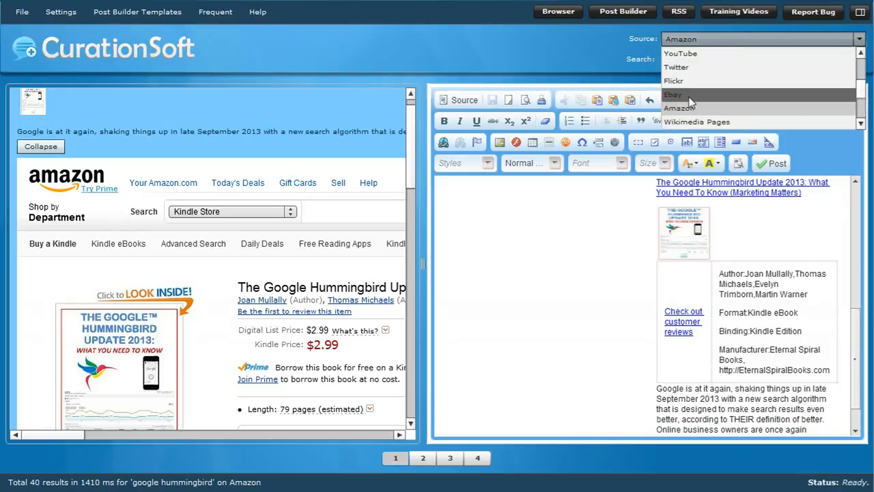
click(691, 102)
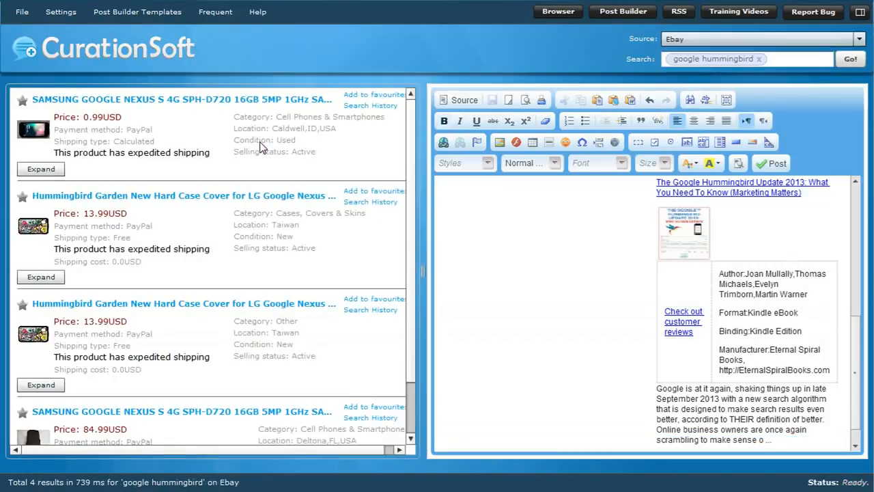
drag(287, 225, 556, 387)
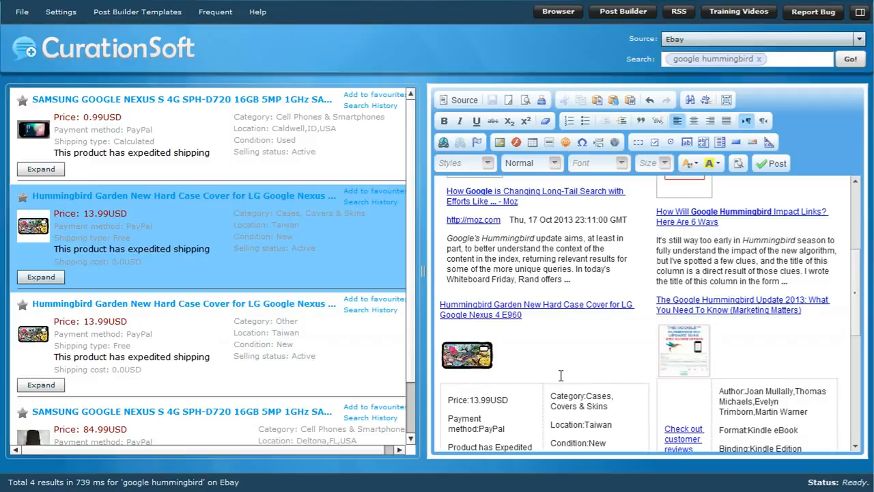
scroll(561, 375, up, 5)
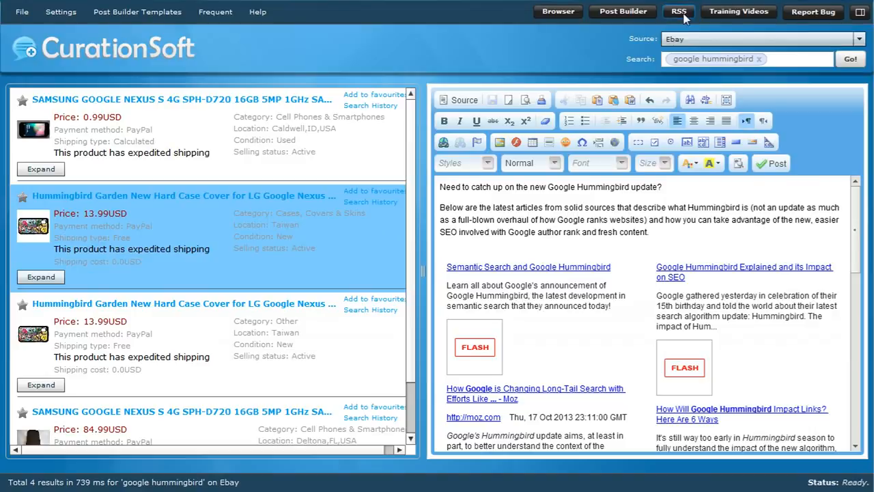
- Review the available content sources, from Google Blogs and Google News to Slideshare, Instagram, Faroo Web and Random
click(752, 41)
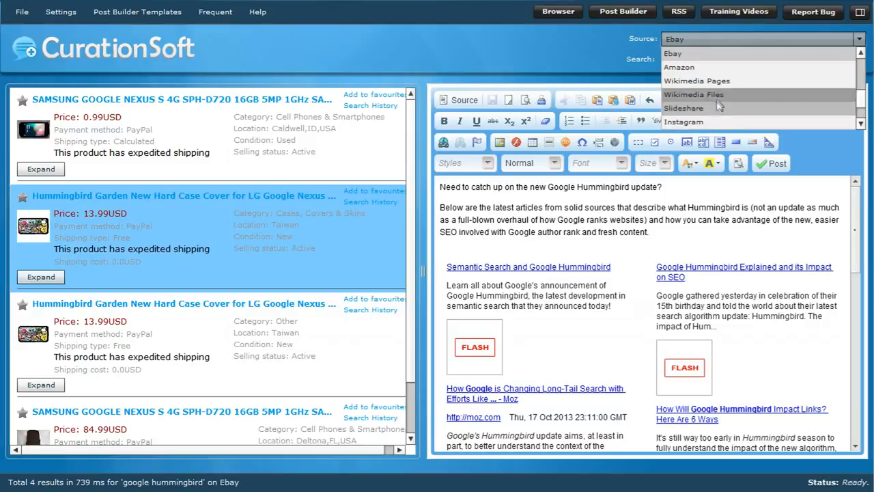
scroll(720, 102, down, 3)
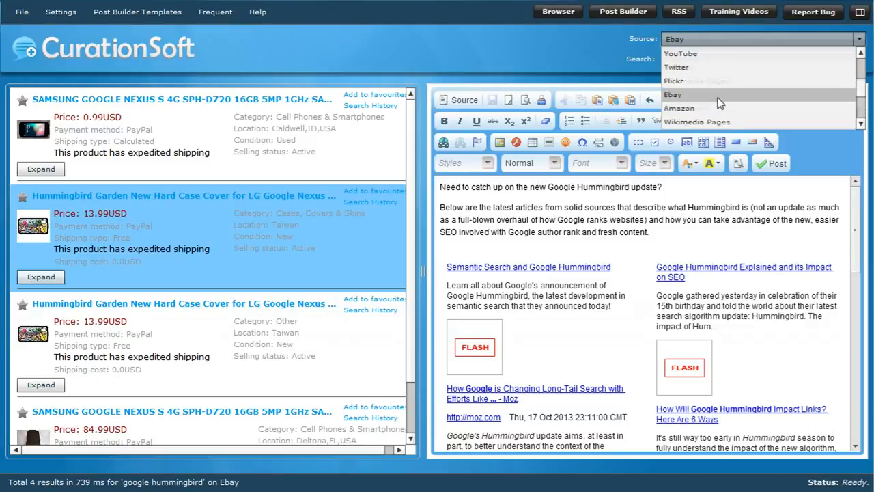
scroll(720, 102, up, 1)
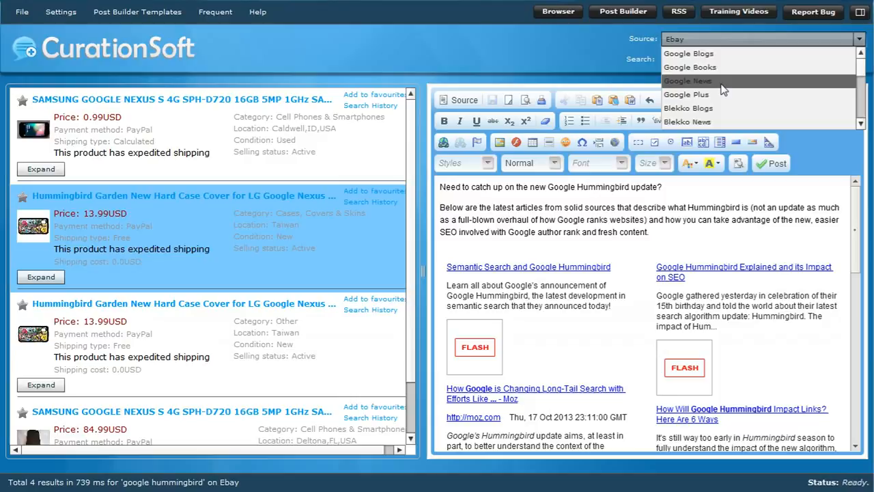
scroll(723, 96, down, 1)
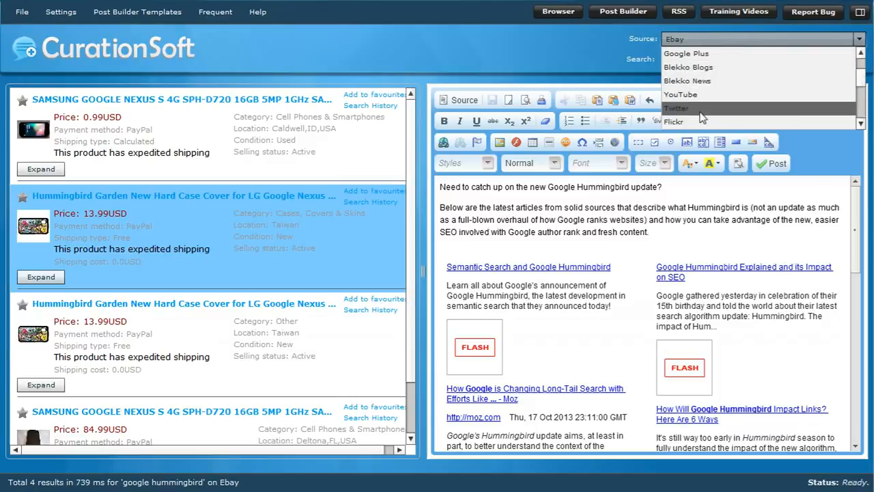
scroll(702, 118, down, 1)
scroll(702, 118, down, 2)
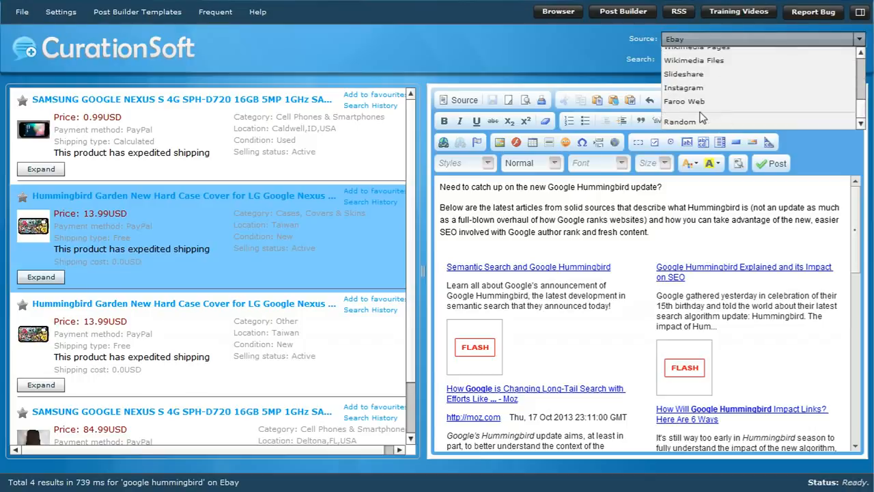
scroll(702, 118, up, 5)
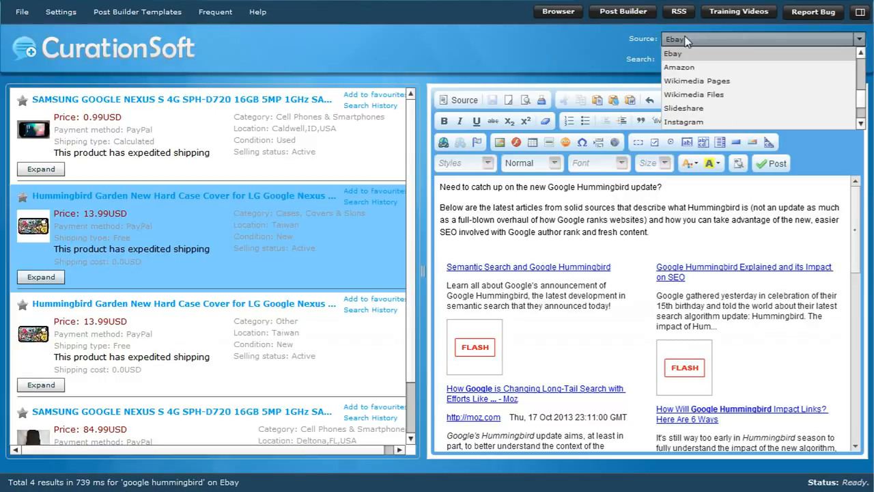
- Load curationsoft.com in the built-in CS Browser
click(559, 15)
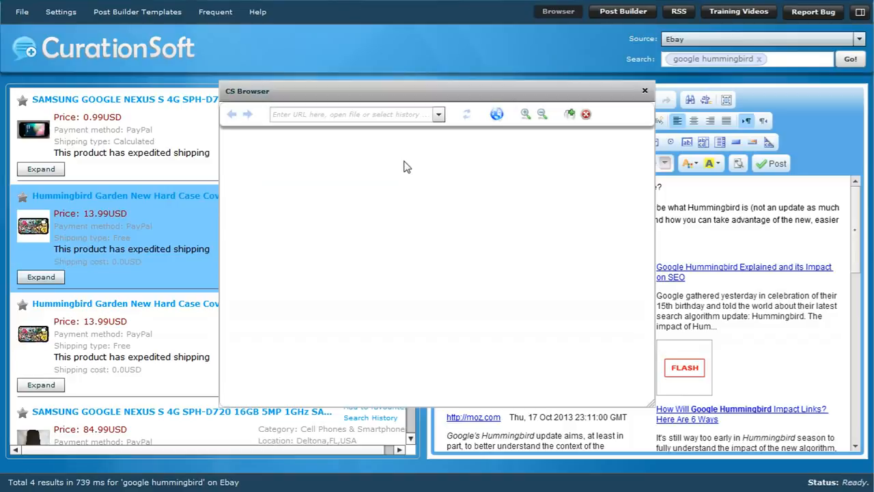
click(272, 116)
text(curationsoft.com)
key(Return)
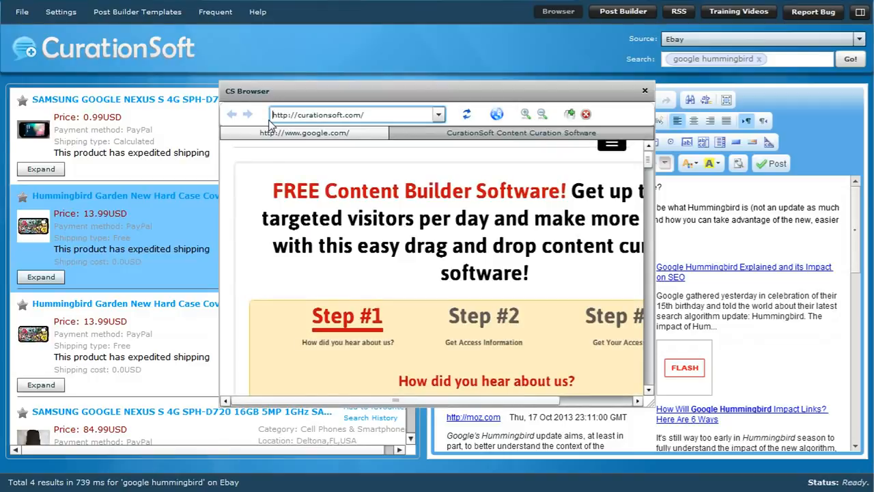
- Select the full 'FREE Content Builder Software!' headline on the curationsoft.com page for reuse in the post
drag(531, 288, 268, 196)
right_click(306, 199)
click(333, 212)
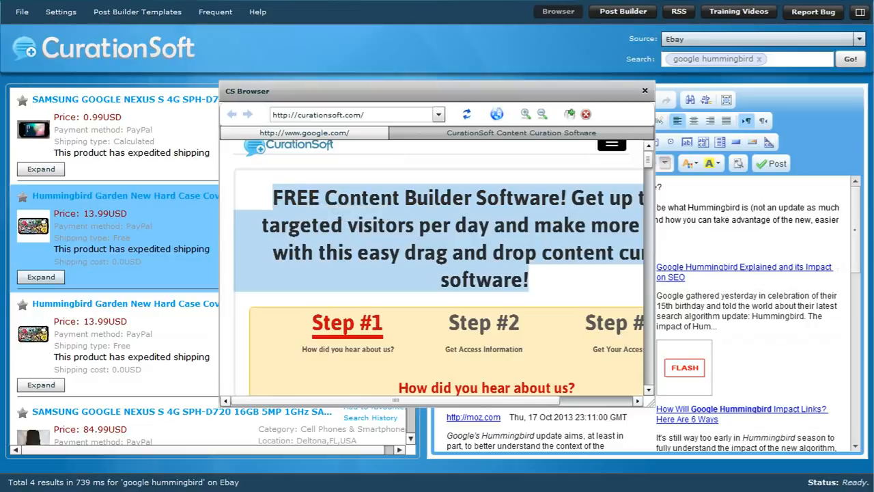